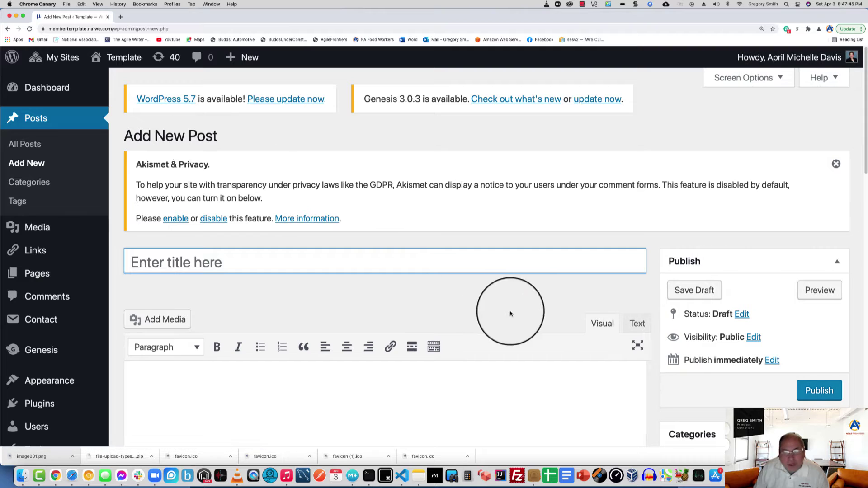
Title the post with a hello greeting from the author and enter "This is my first post!" as the first body line
{"action": "left_click", "coordinate": [594, 325]}
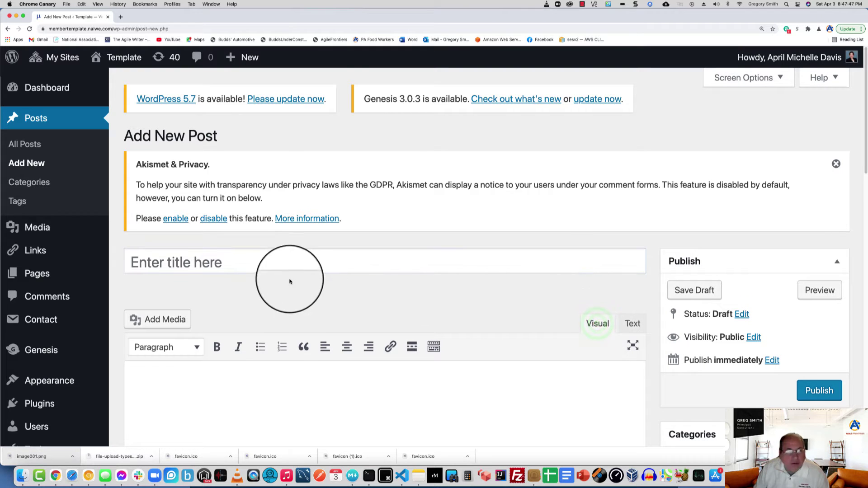
{"action": "left_click", "coordinate": [270, 262]}
{"action": "type", "text": "Hello From Greg!"}
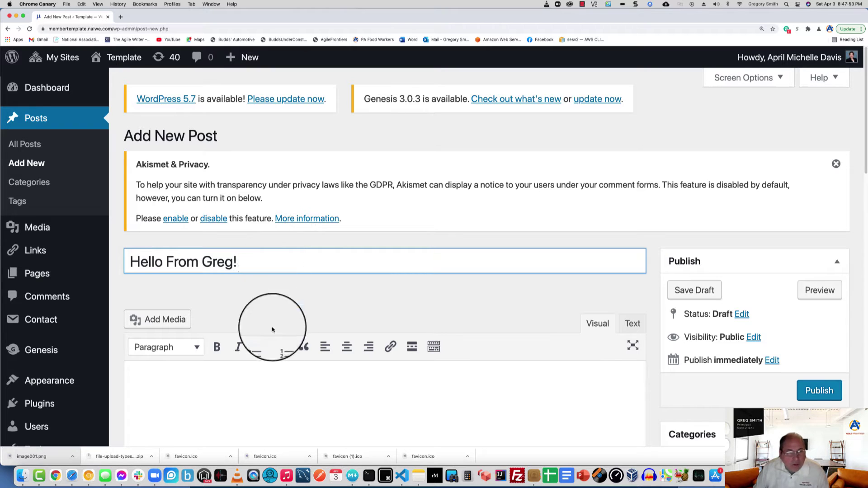
{"action": "left_click", "coordinate": [266, 411]}
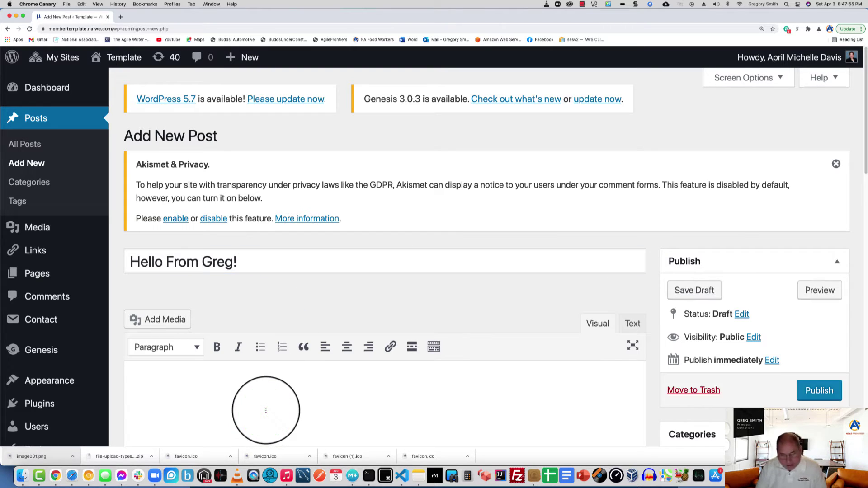
{"action": "type", "text": "This is my first post!"}
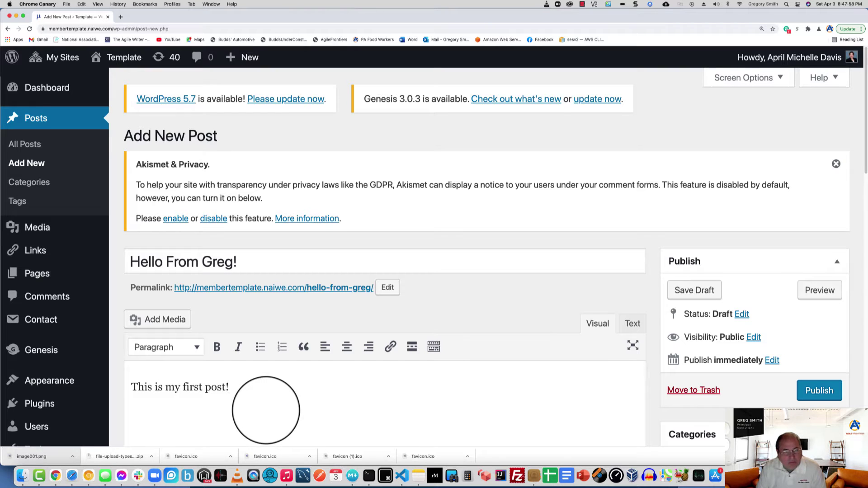
{"action": "key", "text": "Return"}
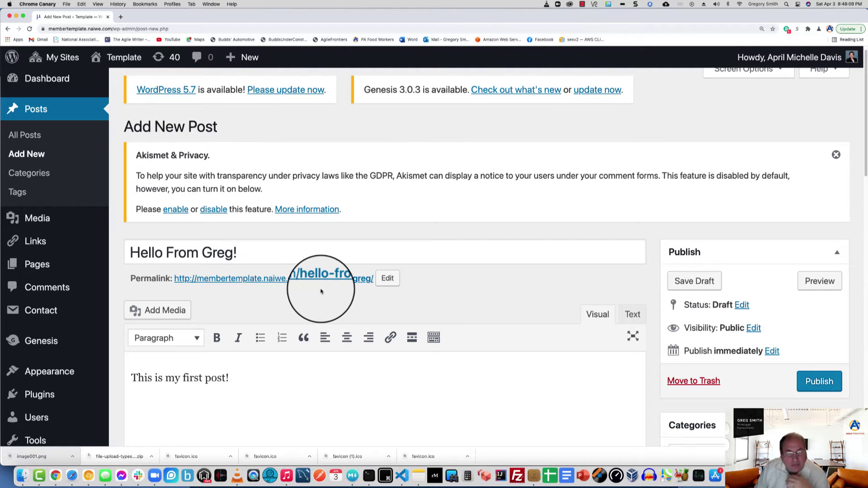
Add the line "Heading One..." below the first sentence and format it as Heading 1
{"action": "scroll", "coordinate": [297, 343], "scroll_direction": "down", "scroll_amount": 4}
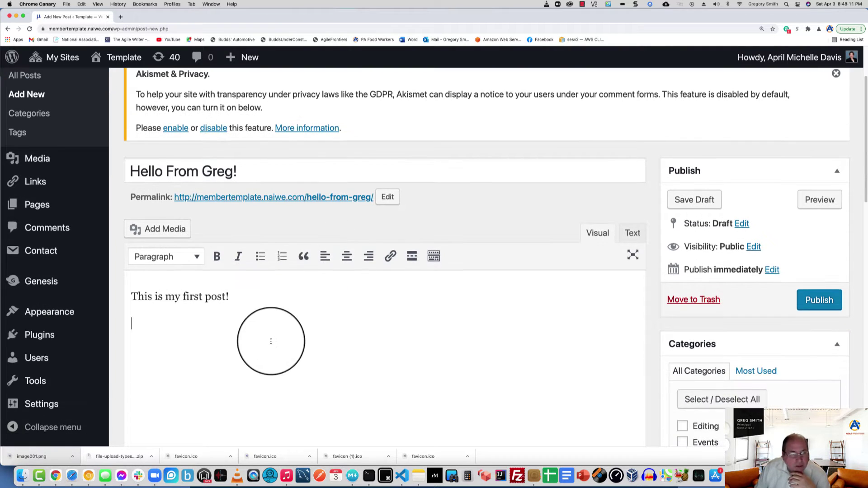
{"action": "left_click", "coordinate": [221, 315]}
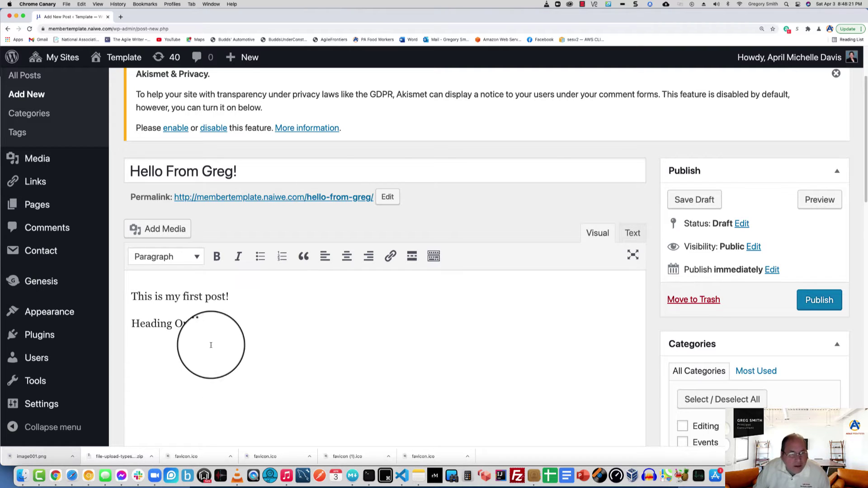
{"action": "left_click_drag", "start_coordinate": [209, 323], "coordinate": [131, 324]}
{"action": "left_click", "coordinate": [166, 256]}
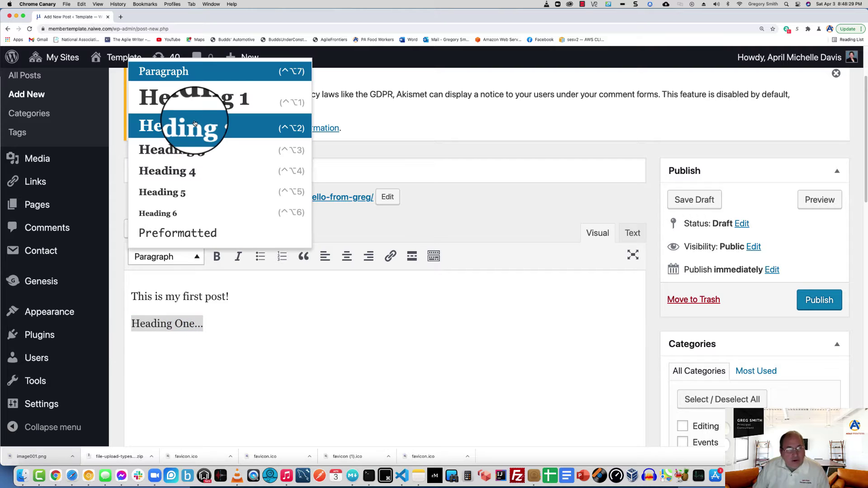
{"action": "left_click", "coordinate": [190, 99]}
Add the line "Heading Two..." under the first heading and format it as Heading 2
{"action": "left_click", "coordinate": [335, 386]}
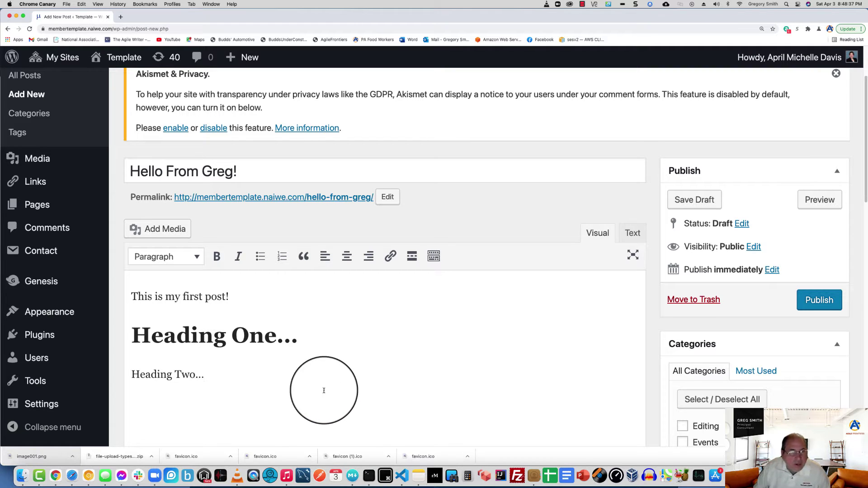
{"action": "left_click_drag", "start_coordinate": [211, 379], "coordinate": [130, 375]}
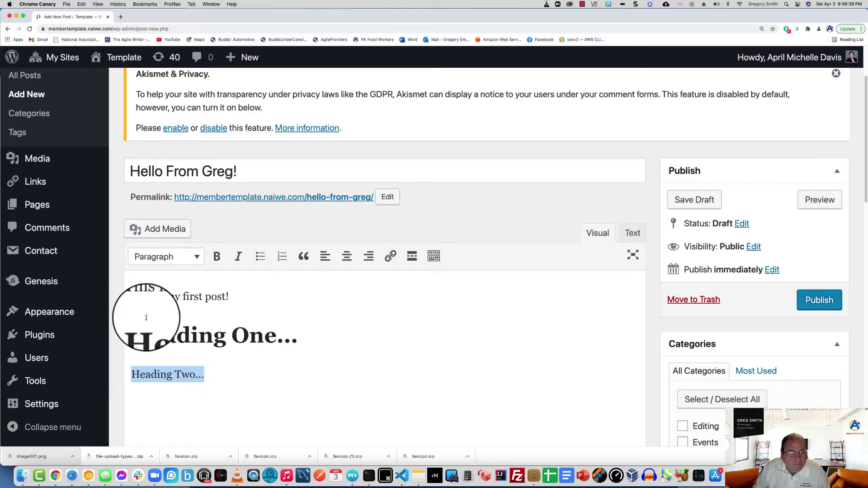
{"action": "left_click", "coordinate": [155, 259]}
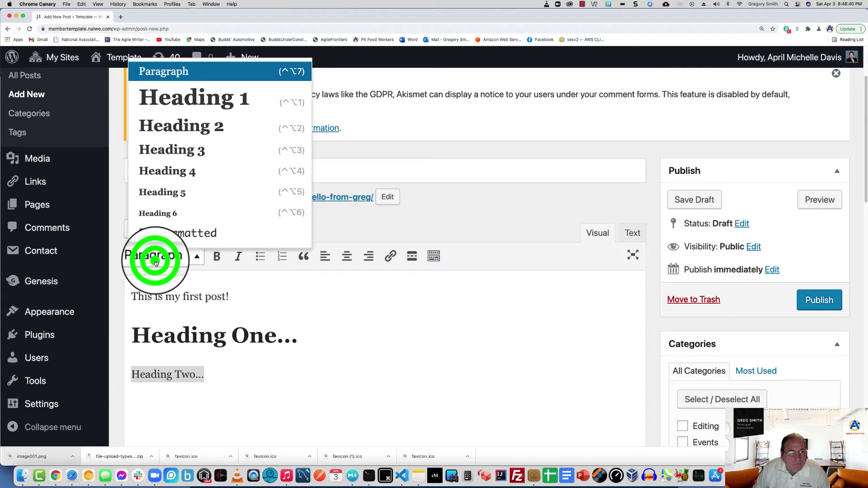
{"action": "left_click", "coordinate": [175, 124]}
Add the line "This is ordinary text..." below the second heading in Paragraph style
{"action": "left_click", "coordinate": [322, 388]}
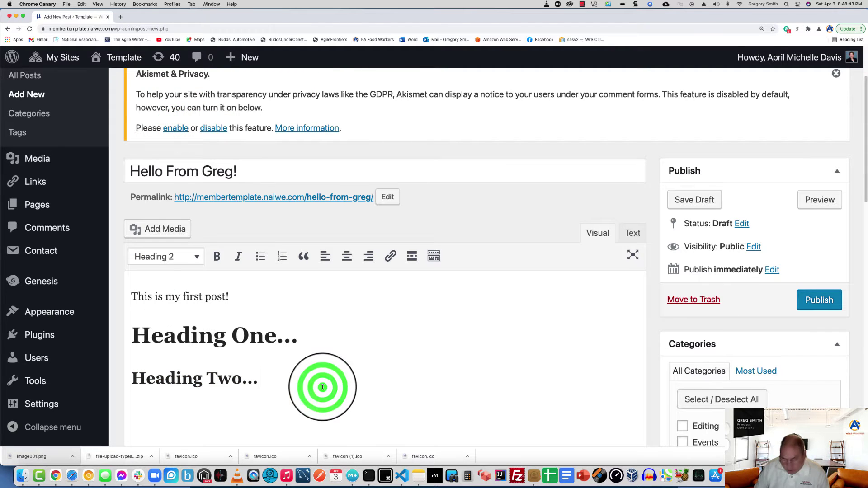
{"action": "key", "text": "Return"}
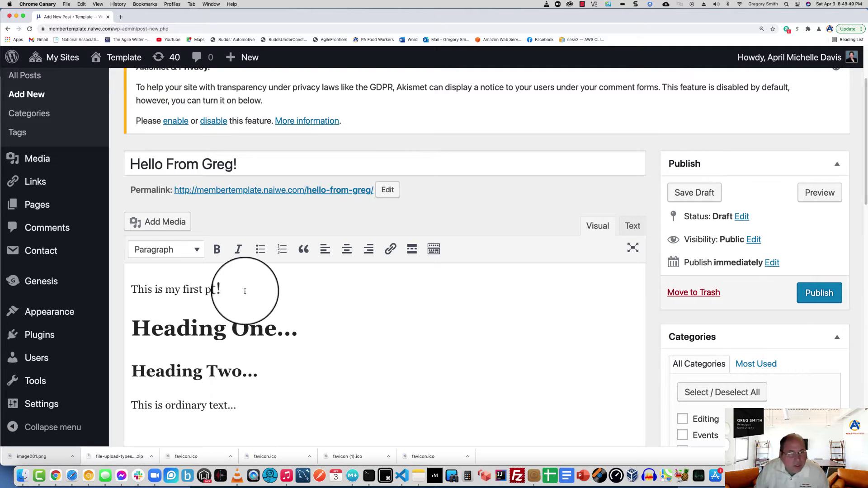
{"action": "left_click", "coordinate": [158, 250]}
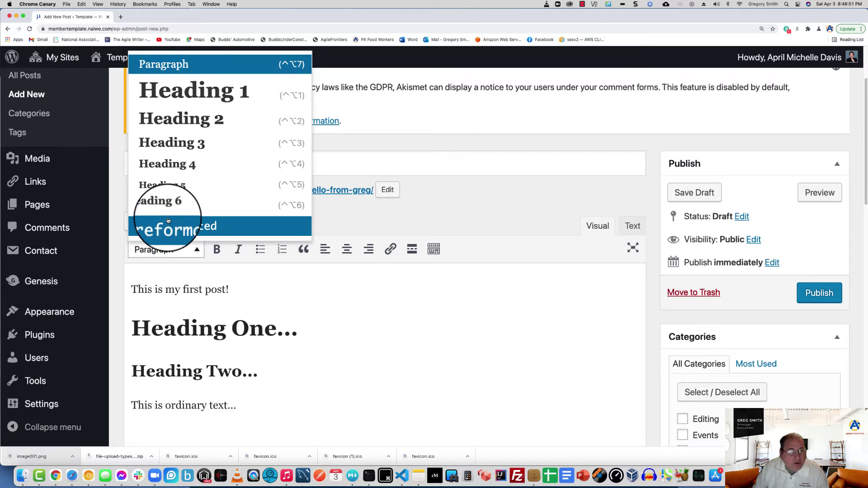
{"action": "left_click", "coordinate": [199, 68]}
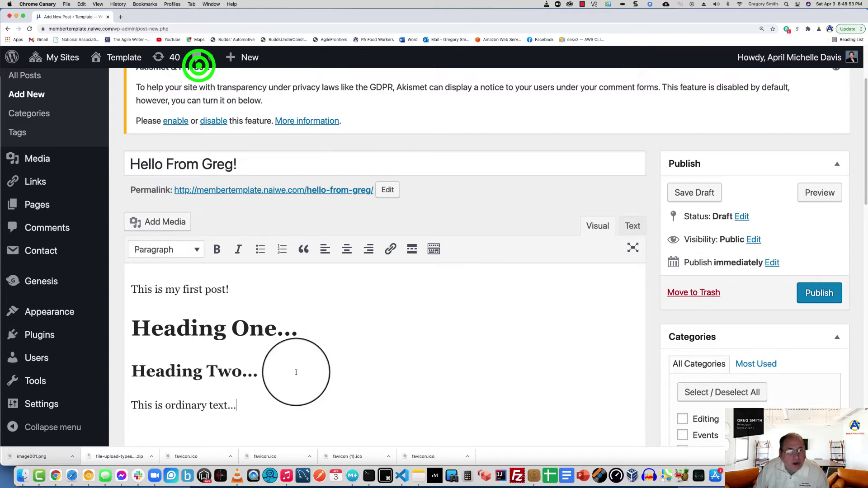
Add the three-line code snippet "for i =0 to 100 {", "print i", "}" below the ordinary text and format it as Preformatted
{"action": "scroll", "coordinate": [298, 373], "scroll_direction": "down", "scroll_amount": 1}
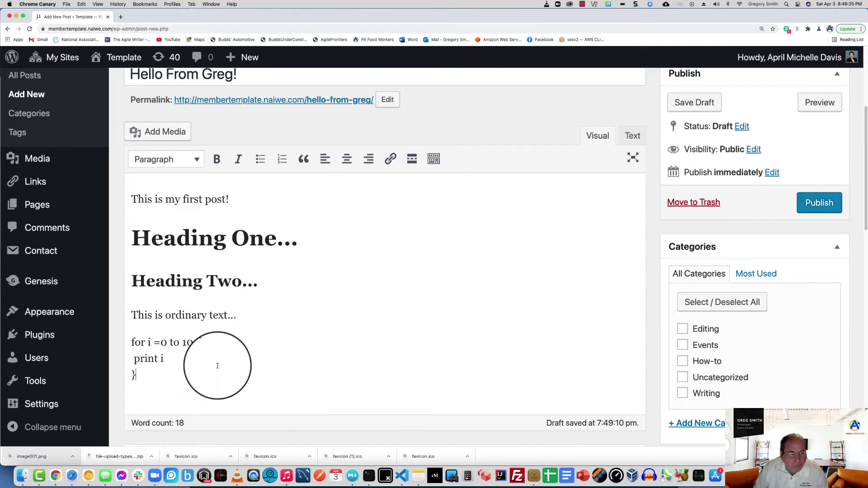
{"action": "left_click_drag", "start_coordinate": [132, 375], "coordinate": [120, 340]}
{"action": "left_click", "coordinate": [151, 378]}
{"action": "left_click", "coordinate": [182, 159]}
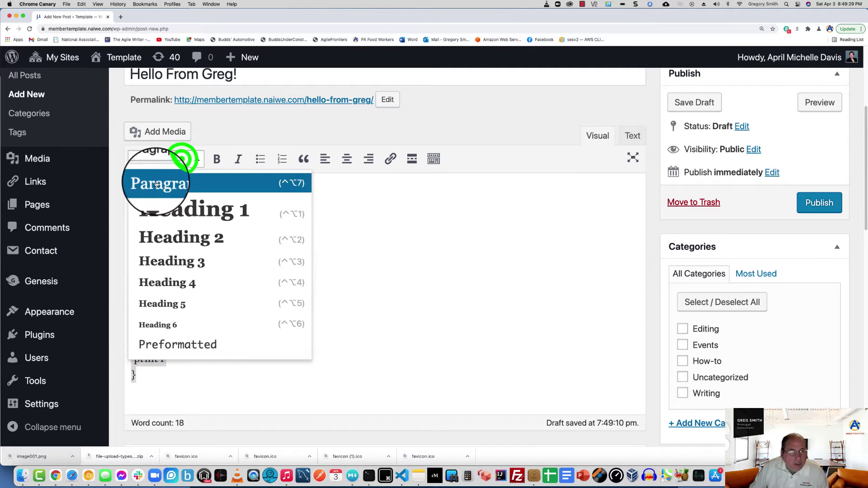
{"action": "left_click", "coordinate": [192, 343]}
{"action": "left_click", "coordinate": [233, 364]}
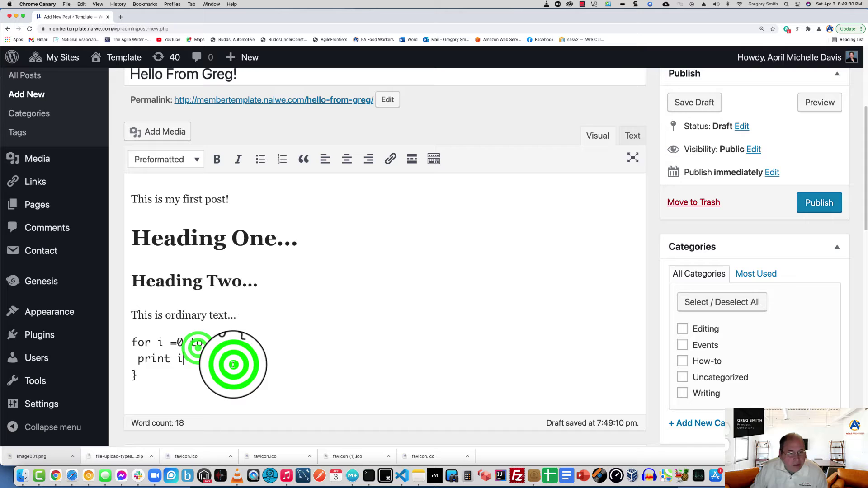
Add blank lines after the code snippet's closing brace and set the block to Paragraph style
{"action": "left_click", "coordinate": [183, 373]}
{"action": "key", "text": "Return"}
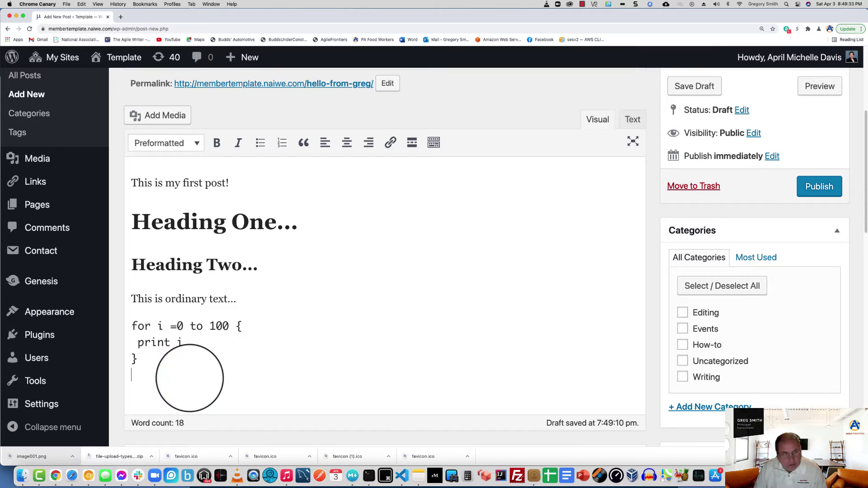
{"action": "key", "text": "Return"}
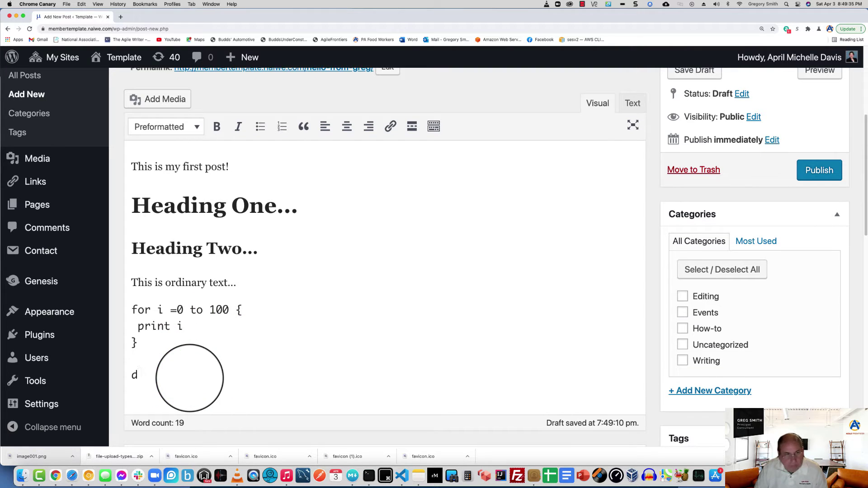
{"action": "left_click", "coordinate": [153, 130]}
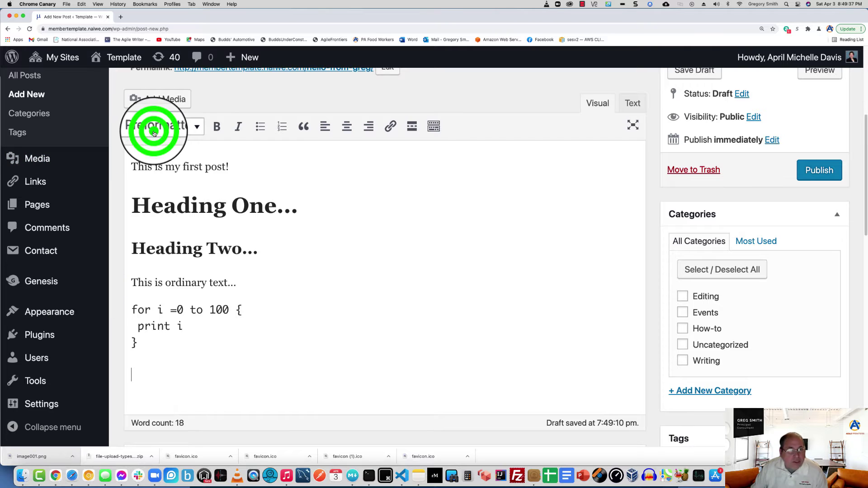
{"action": "left_click", "coordinate": [159, 144]}
Make the words "This is ordinary text" bold and italic
{"action": "left_click", "coordinate": [267, 279]}
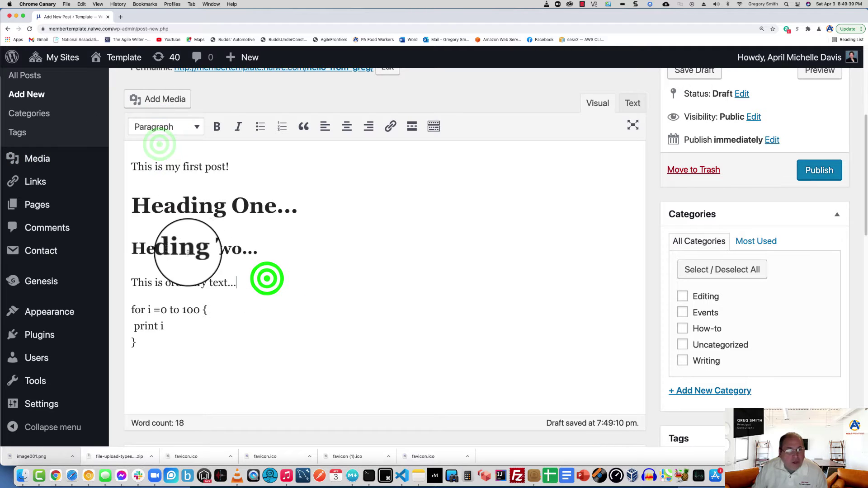
{"action": "left_click_drag", "start_coordinate": [130, 282], "coordinate": [225, 281]}
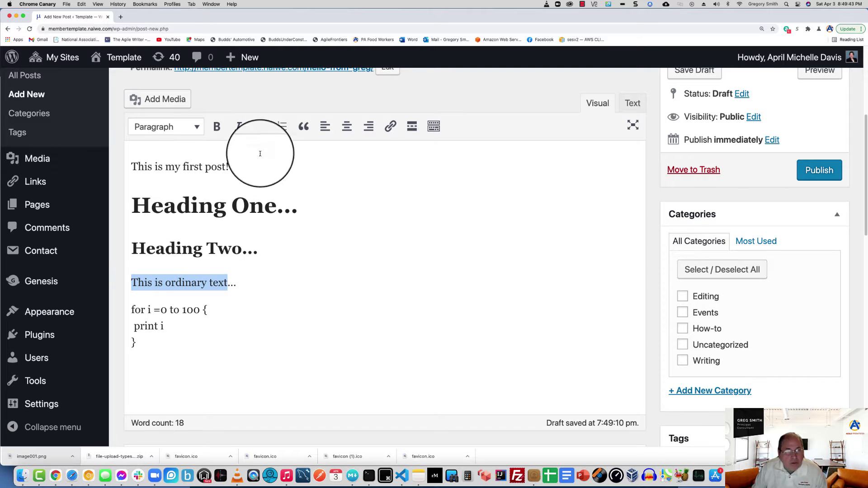
{"action": "left_click", "coordinate": [218, 127]}
{"action": "left_click", "coordinate": [239, 132]}
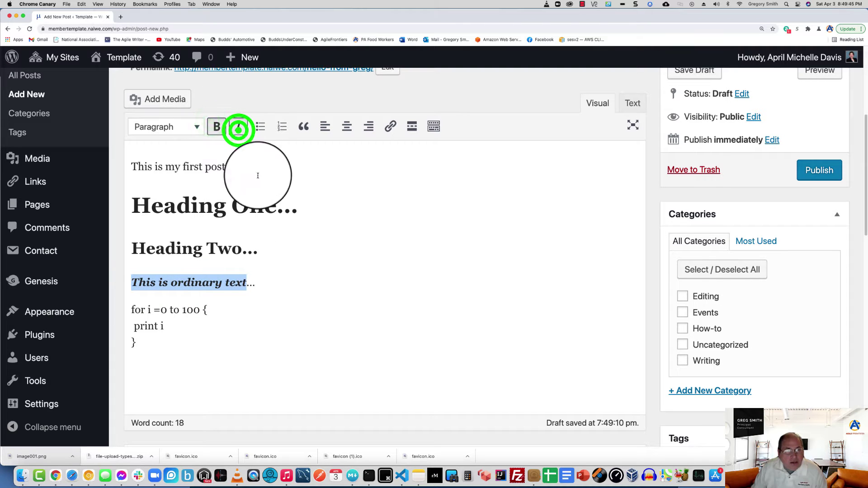
Add a numbered list of "This is one", "This is two" and "This is three" below the code, and convert it to a bulleted list
{"action": "left_click", "coordinate": [217, 403]}
{"action": "left_click", "coordinate": [205, 383]}
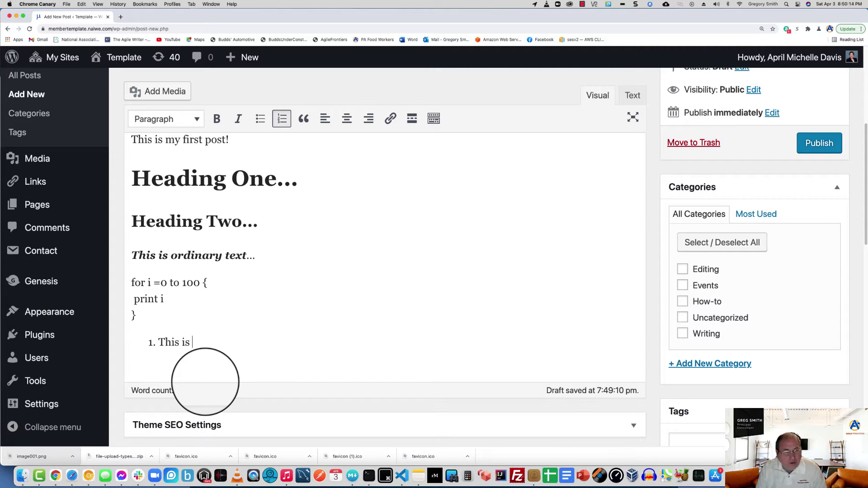
{"action": "type", "text": "one"}
{"action": "key", "text": "Return"}
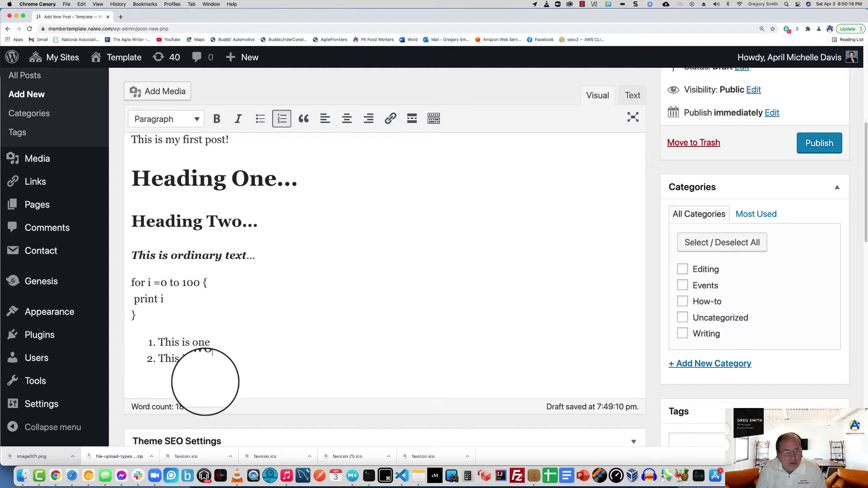
{"action": "key", "text": "Return"}
{"action": "type", "text": "This is three"}
{"action": "key", "text": "Return"}
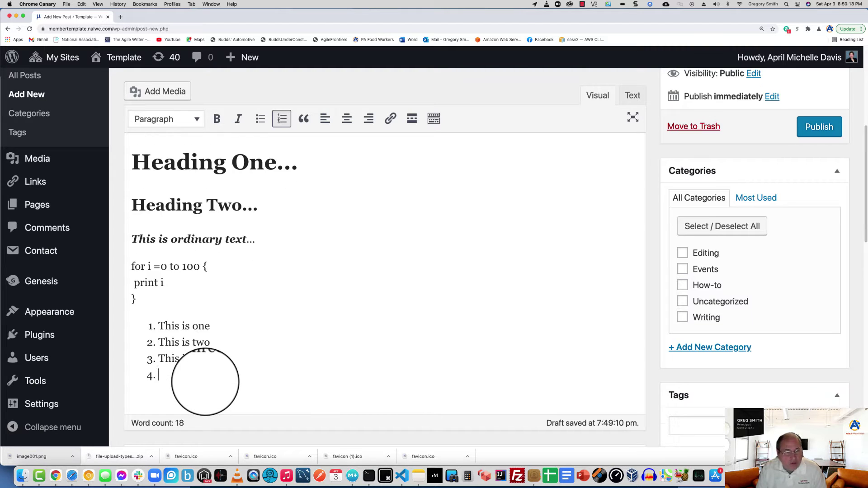
{"action": "key", "text": "Return"}
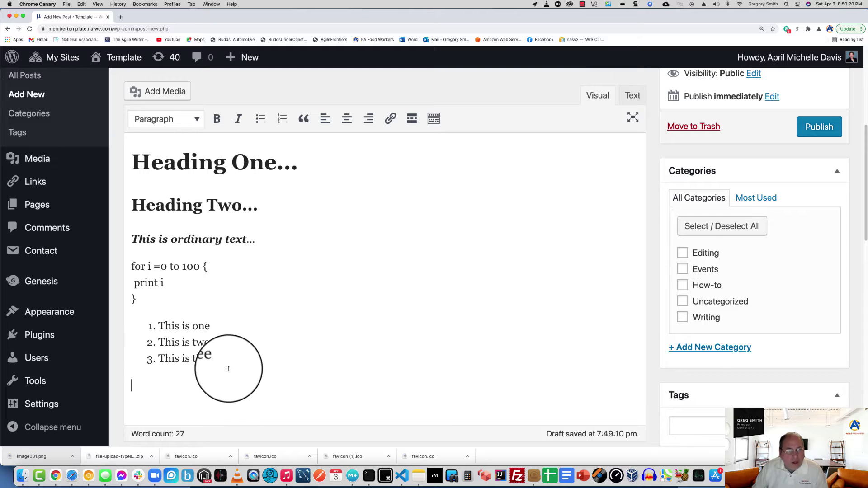
{"action": "left_click_drag", "start_coordinate": [226, 362], "coordinate": [151, 330]}
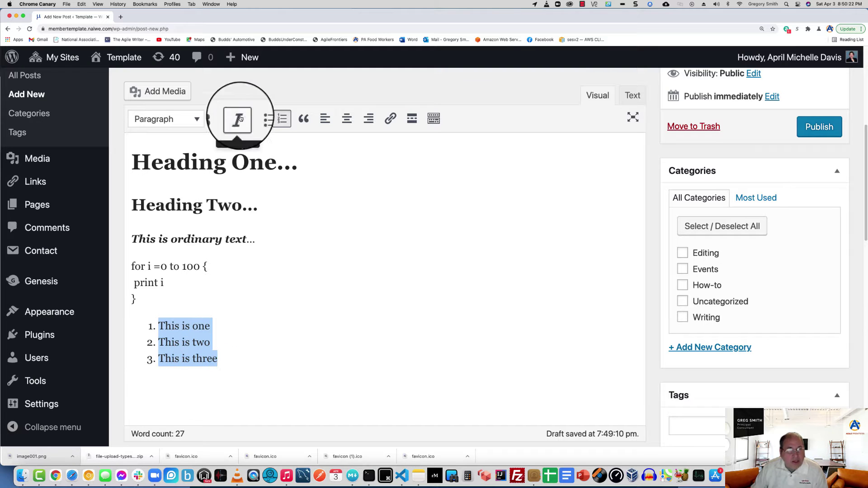
{"action": "left_click", "coordinate": [263, 123]}
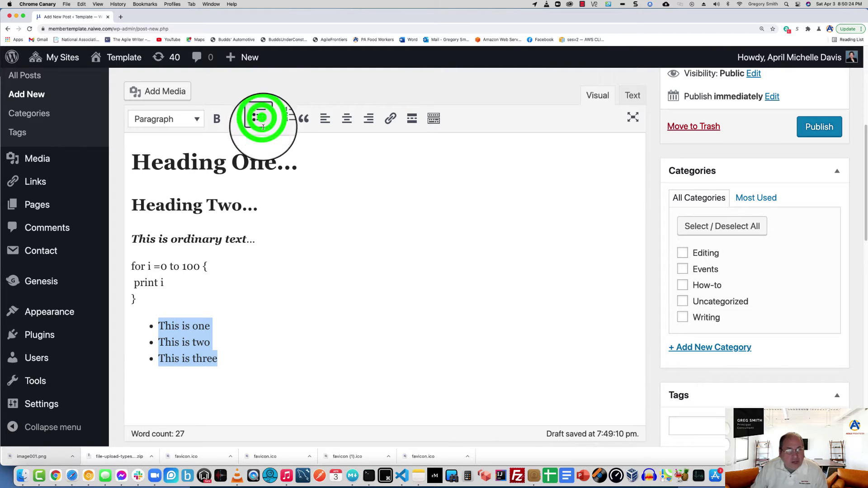
Add "There is no time like the present..." with the author's full name on the line below, and format both lines as a blockquote
{"action": "left_click", "coordinate": [261, 399]}
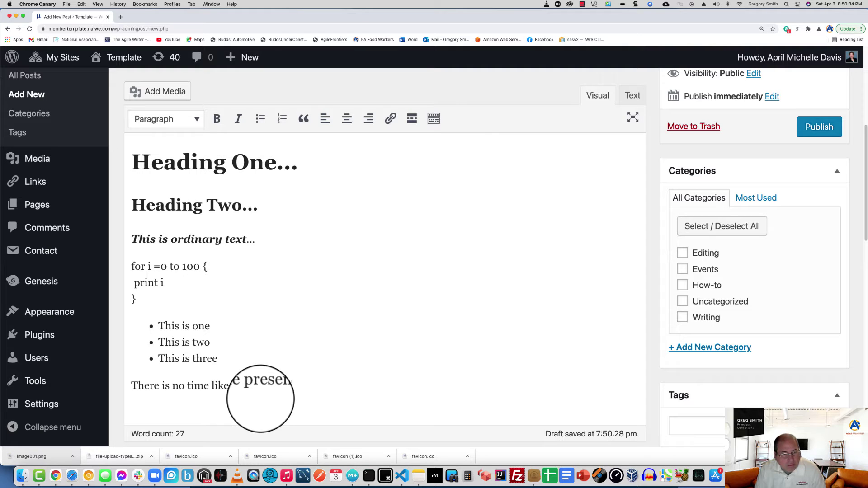
{"action": "key", "text": "Return"}
{"action": "key", "text": "BackSpace"}
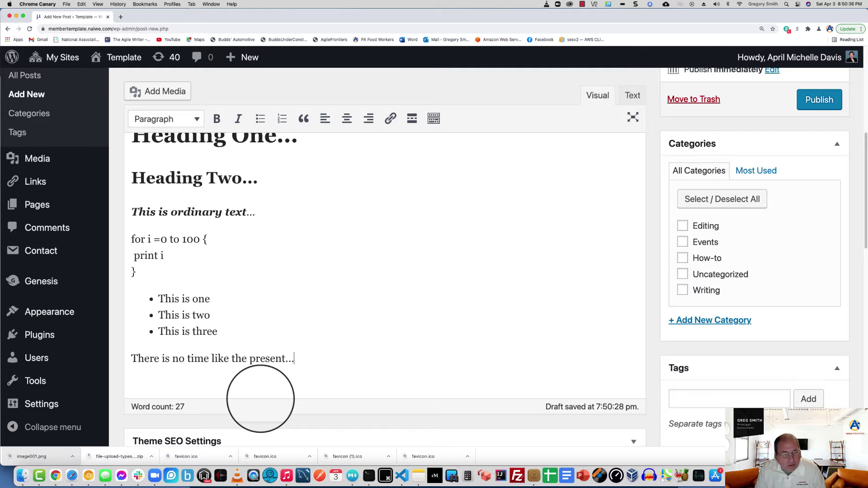
{"action": "key", "text": "Return"}
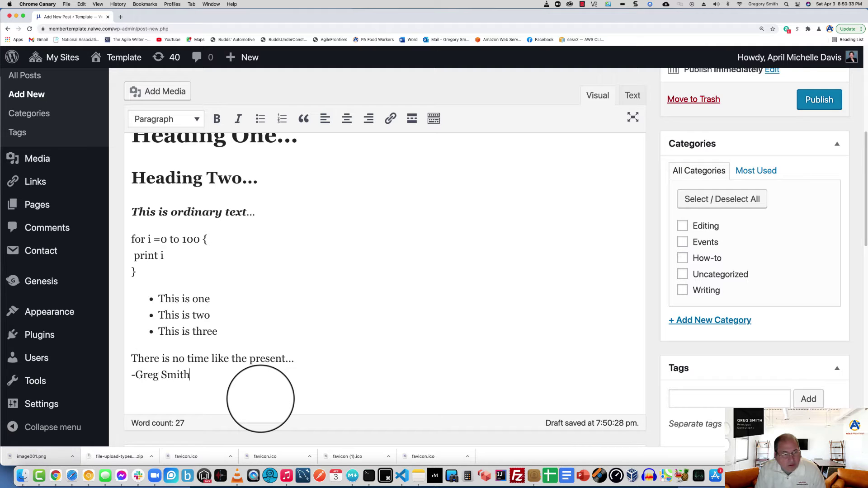
{"action": "left_click_drag", "start_coordinate": [217, 380], "coordinate": [120, 347]}
{"action": "left_click", "coordinate": [304, 119]}
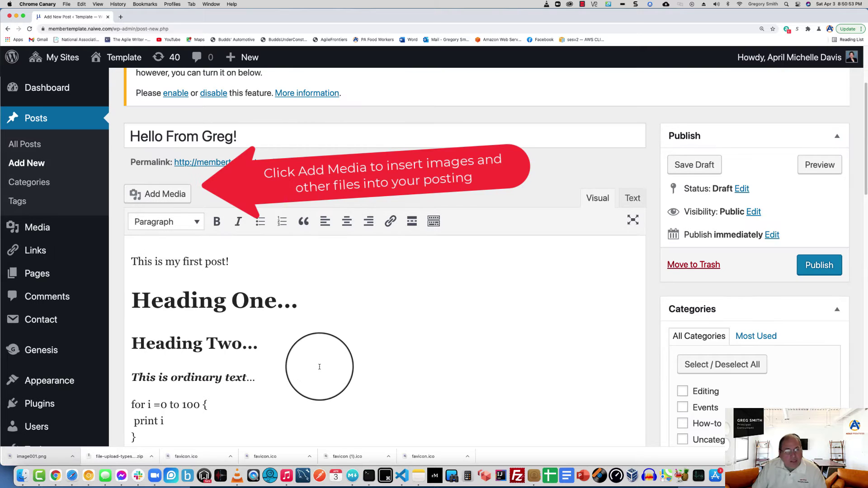
Upload the photo IMG_0830.JPG from the LadyDoggiePix folder and insert it into the post below the blockquote
{"action": "left_click", "coordinate": [156, 192]}
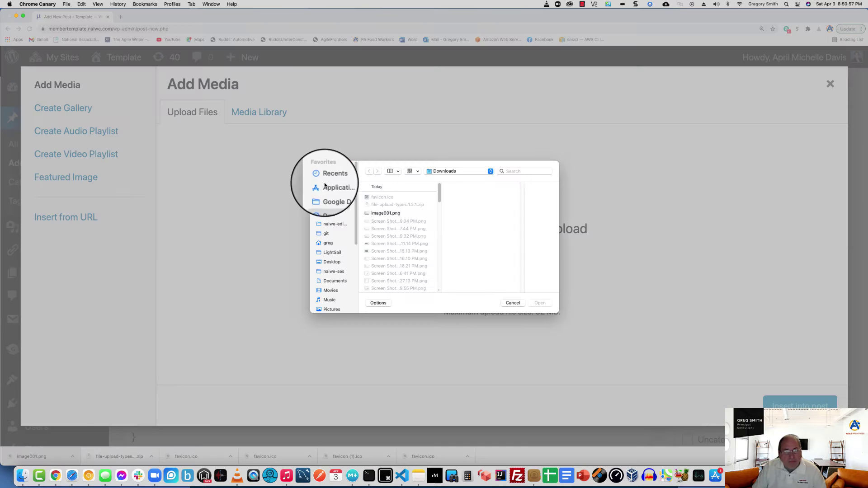
{"action": "left_click", "coordinate": [330, 196]}
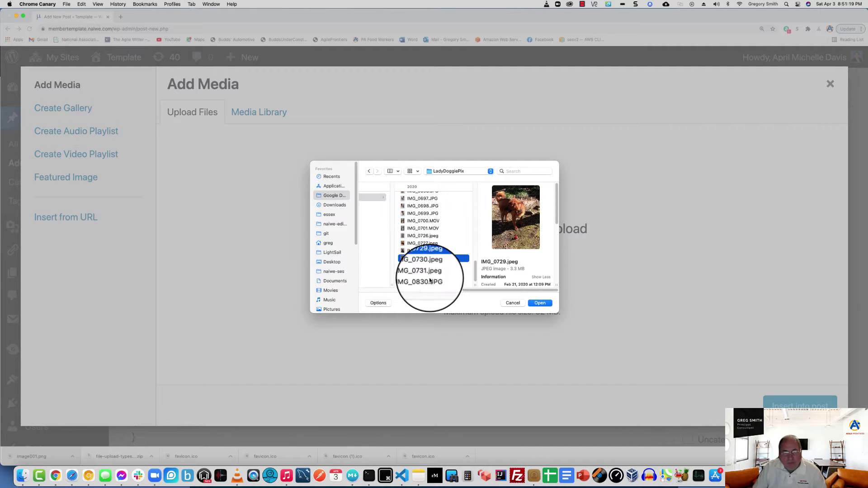
{"action": "left_click", "coordinate": [431, 280]}
{"action": "left_click", "coordinate": [536, 303]}
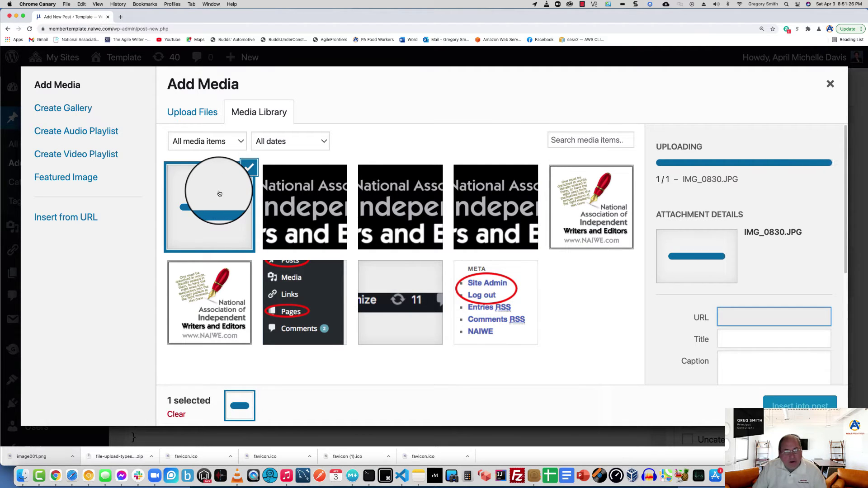
{"action": "left_click", "coordinate": [792, 403]}
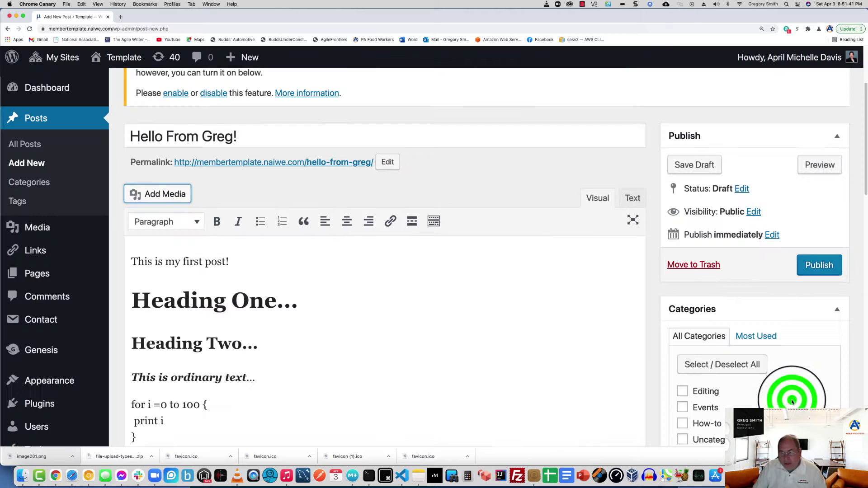
{"action": "scroll", "coordinate": [498, 328], "scroll_direction": "down", "scroll_amount": 10}
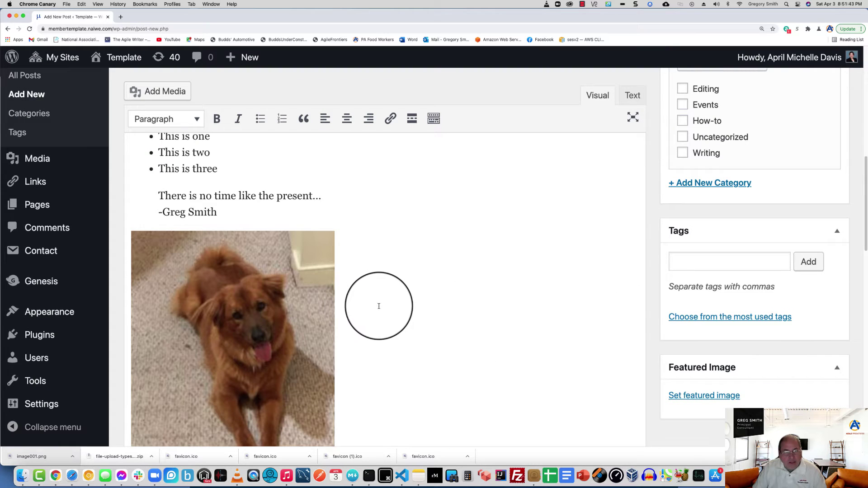
Preview the draft post from its title down to the dog photo, then return to the post editor
{"action": "scroll", "coordinate": [382, 305], "scroll_direction": "up", "scroll_amount": 10}
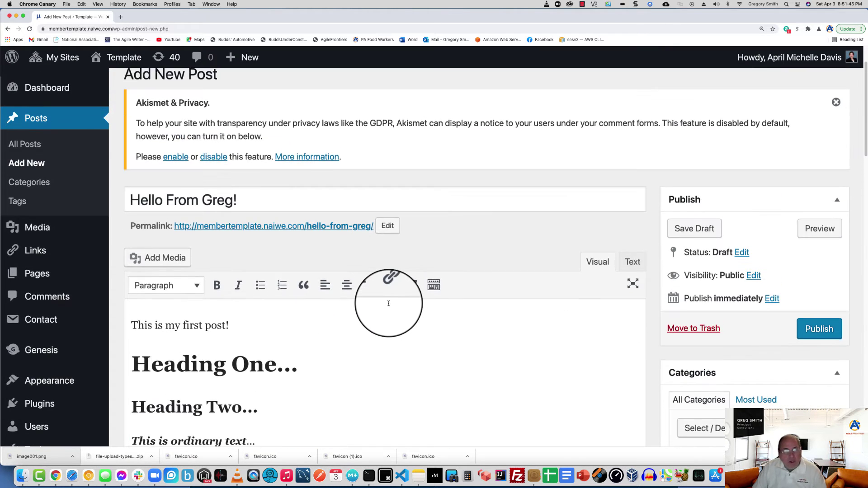
{"action": "scroll", "coordinate": [398, 306], "scroll_direction": "up", "scroll_amount": 3}
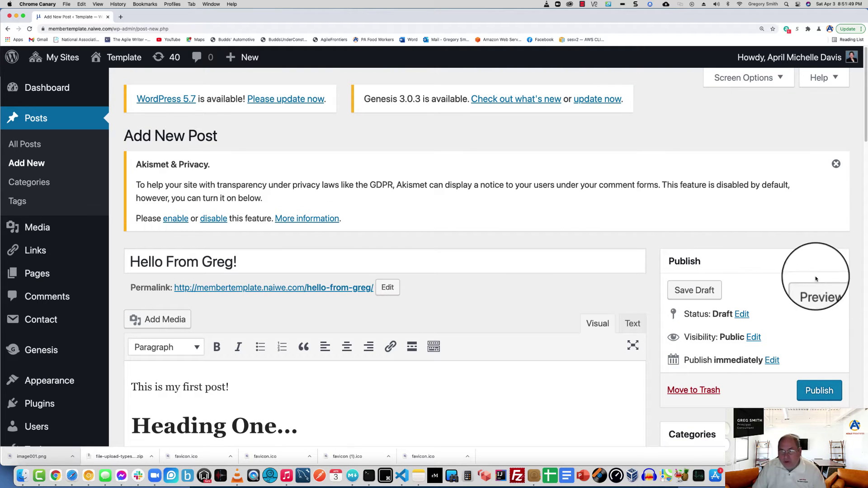
{"action": "left_click", "coordinate": [821, 292]}
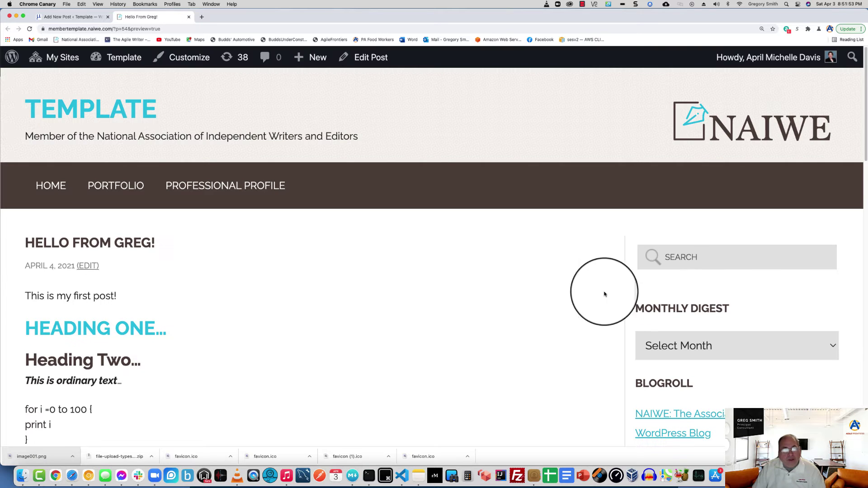
{"action": "scroll", "coordinate": [532, 292], "scroll_direction": "down", "scroll_amount": 3}
{"action": "scroll", "coordinate": [532, 292], "scroll_direction": "down", "scroll_amount": 10}
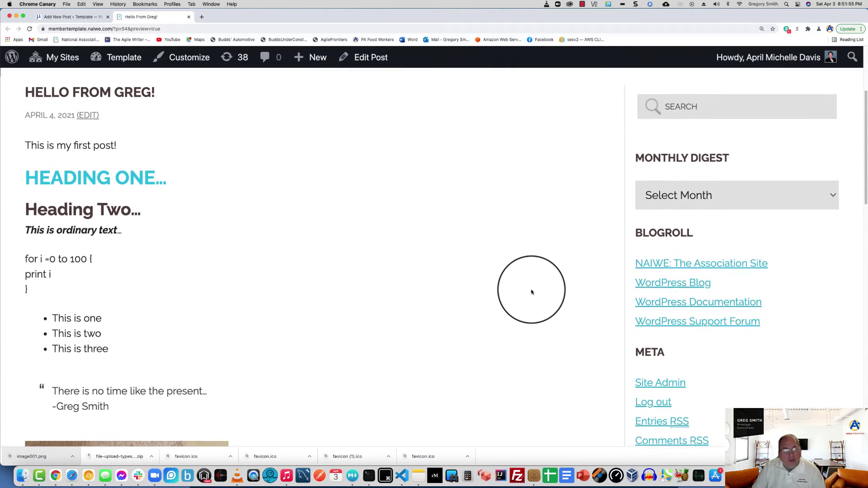
{"action": "scroll", "coordinate": [531, 291], "scroll_direction": "down", "scroll_amount": 3}
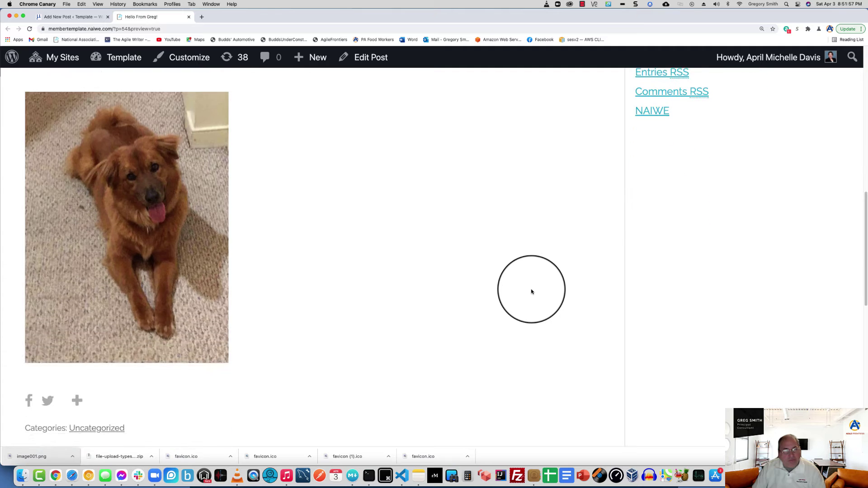
{"action": "scroll", "coordinate": [529, 291], "scroll_direction": "up", "scroll_amount": 15}
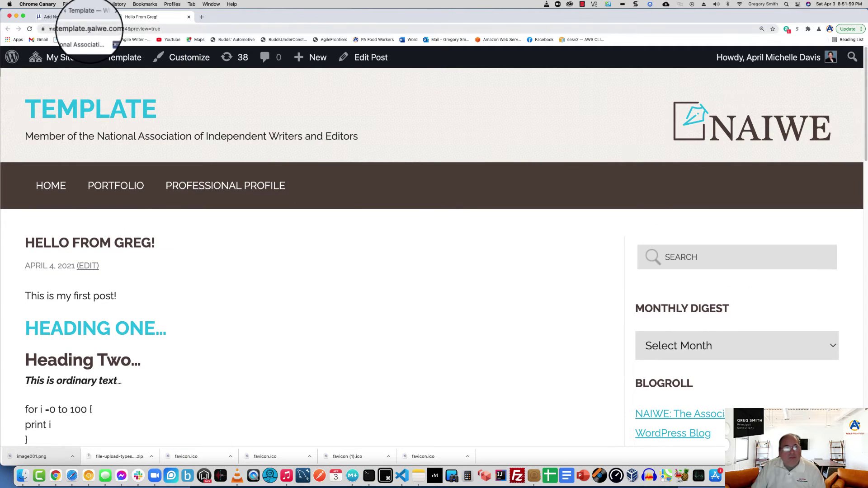
{"action": "left_click", "coordinate": [81, 17]}
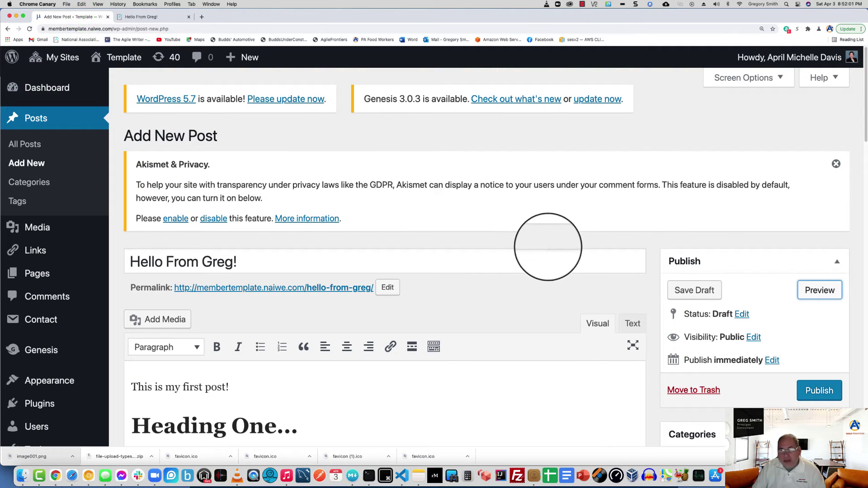
Create a new category named "Doggie Pix" for the post and also assign it to the How-to category
{"action": "scroll", "coordinate": [551, 255], "scroll_direction": "down", "scroll_amount": 1}
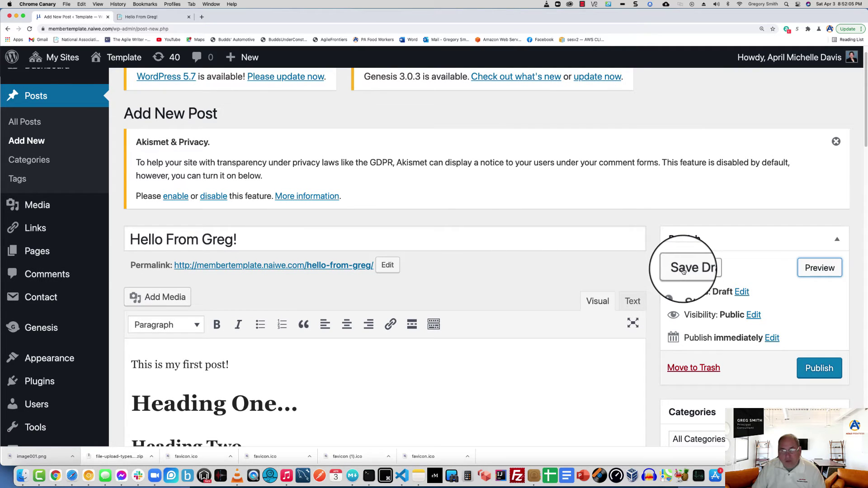
{"action": "scroll", "coordinate": [630, 268], "scroll_direction": "down", "scroll_amount": 5}
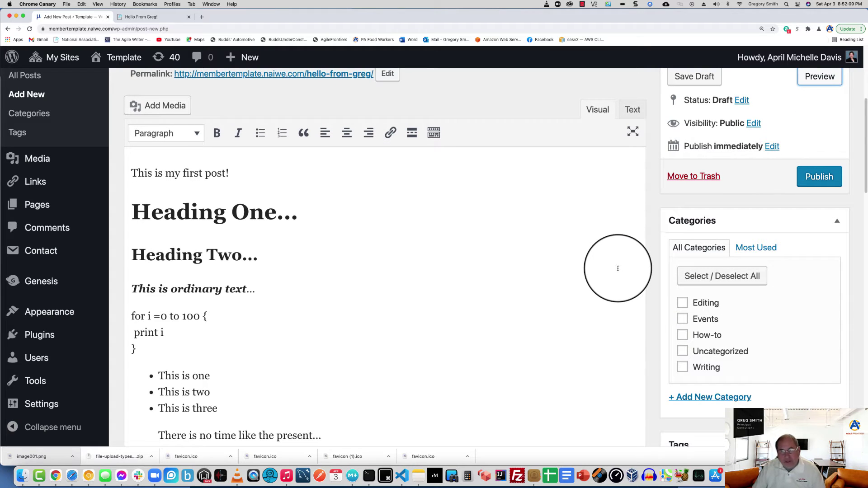
{"action": "scroll", "coordinate": [618, 268], "scroll_direction": "down", "scroll_amount": 2}
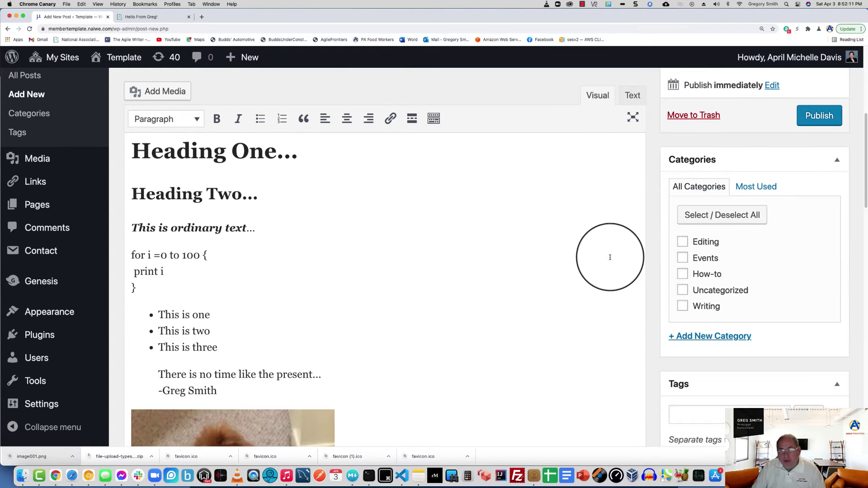
{"action": "scroll", "coordinate": [610, 258], "scroll_direction": "down", "scroll_amount": 1}
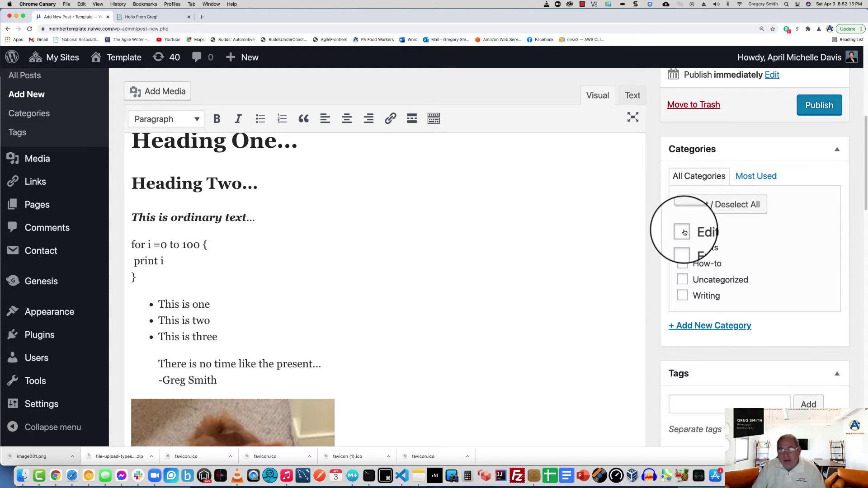
{"action": "left_click", "coordinate": [701, 325]}
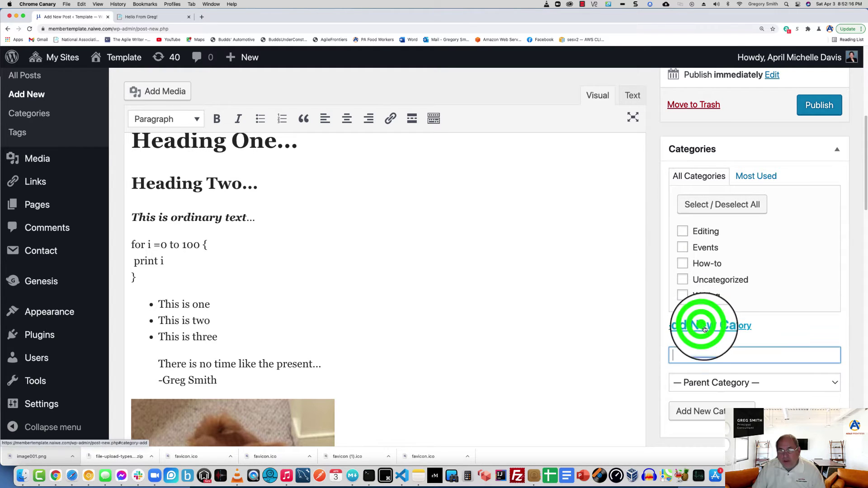
{"action": "left_click", "coordinate": [707, 354]}
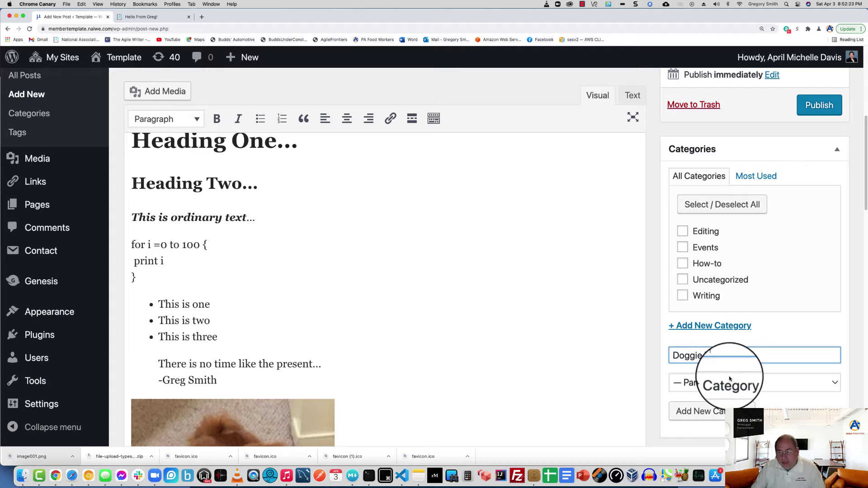
{"action": "left_click", "coordinate": [724, 412]}
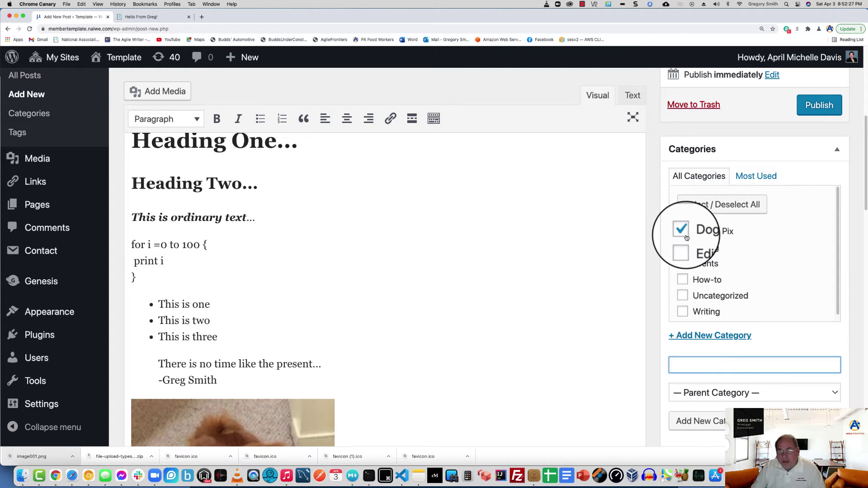
{"action": "left_click", "coordinate": [683, 279]}
Check the most used tags and add the tags "dog", "lady" and "intro" to the post
{"action": "scroll", "coordinate": [779, 176], "scroll_direction": "down", "scroll_amount": 5}
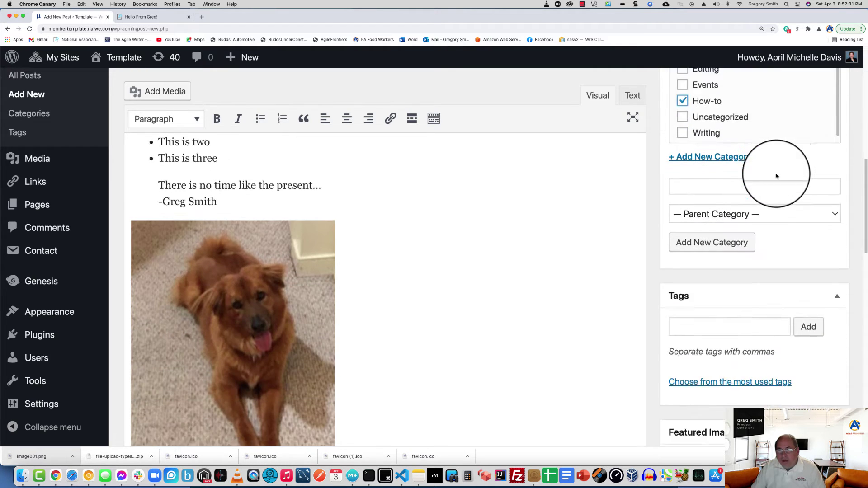
{"action": "left_click", "coordinate": [737, 263]}
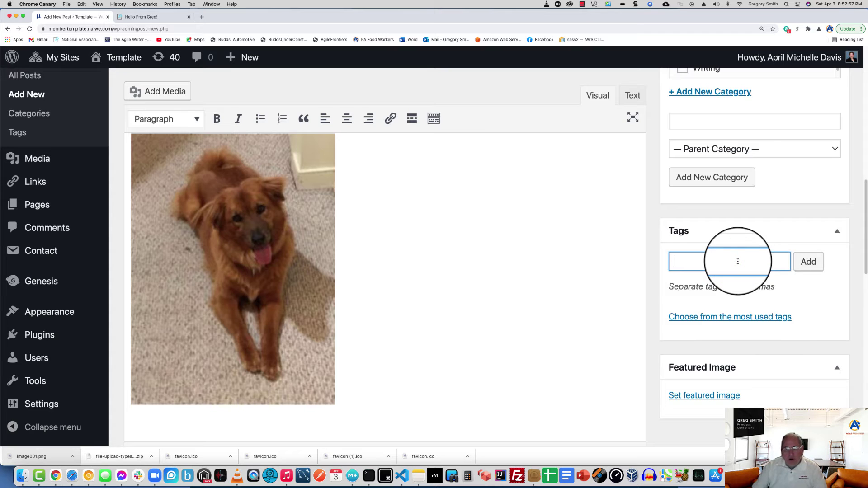
{"action": "left_click", "coordinate": [727, 315]}
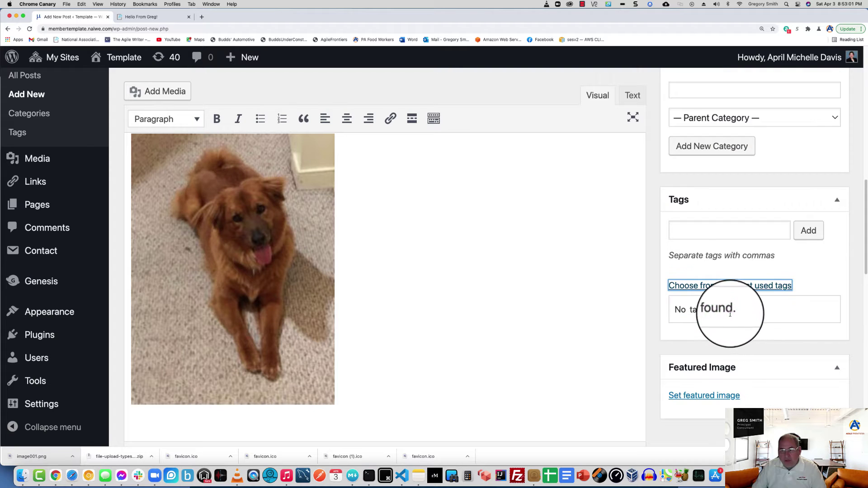
{"action": "left_click", "coordinate": [709, 227]}
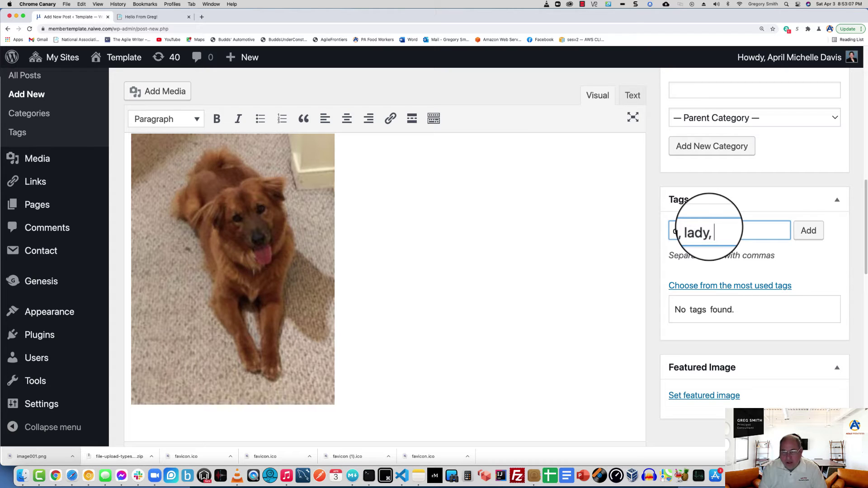
{"action": "type", "text": "dog, lady, intro"}
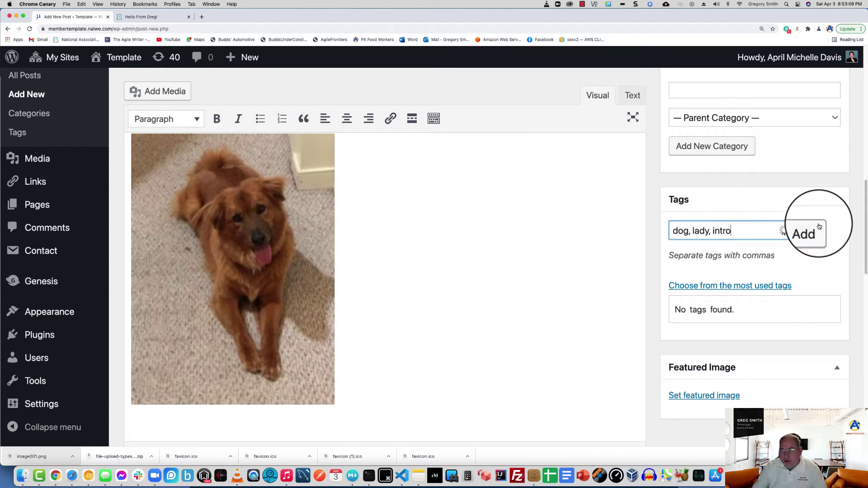
{"action": "left_click", "coordinate": [818, 230]}
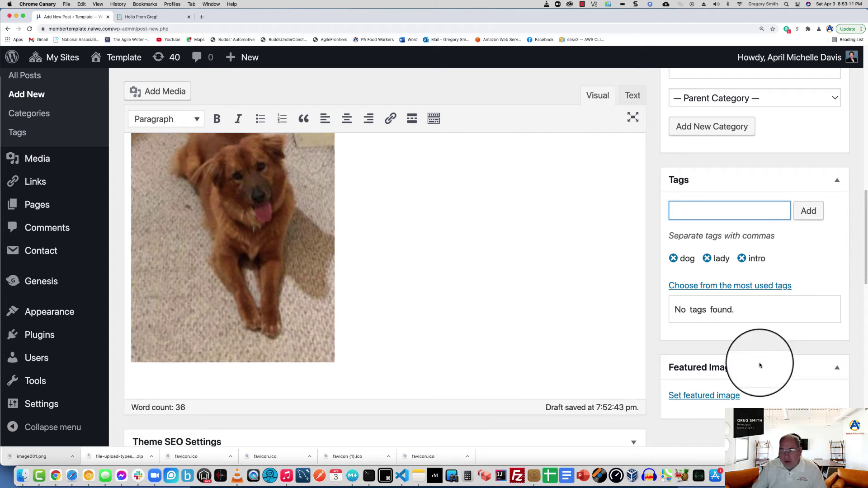
Set the dog photo IMG_0830.jpg from the media library as the post's featured image
{"action": "left_click", "coordinate": [754, 384]}
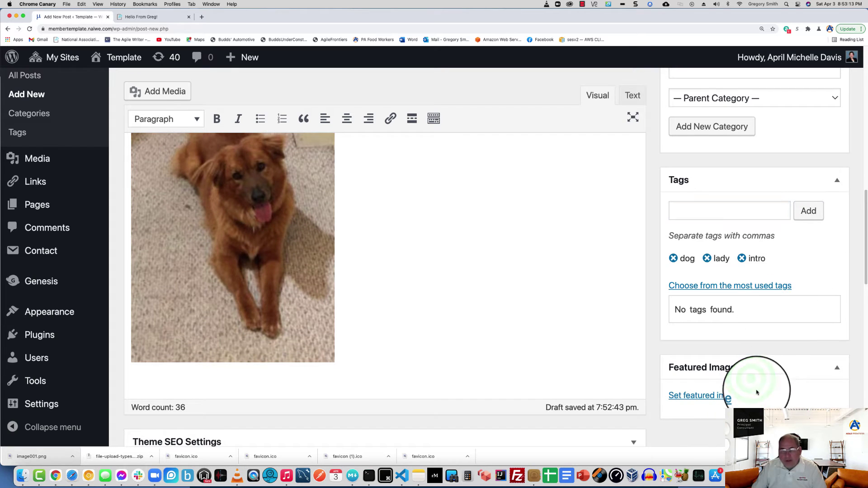
{"action": "left_click", "coordinate": [719, 396]}
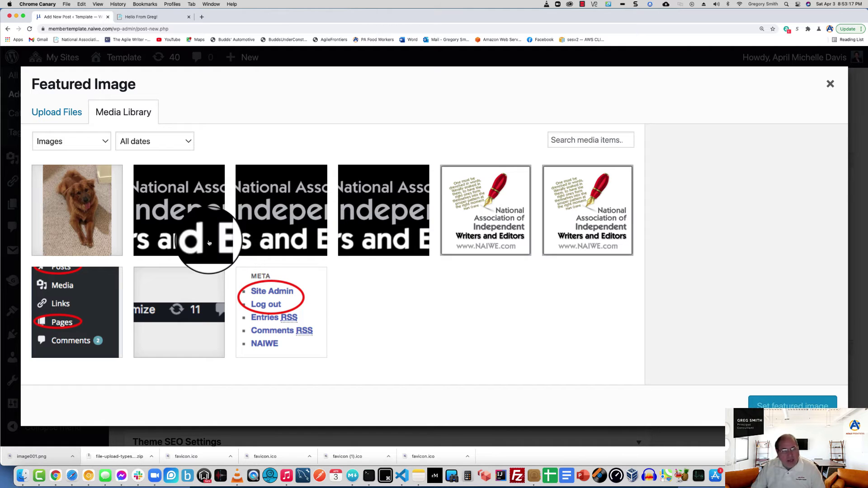
{"action": "left_click", "coordinate": [101, 225]}
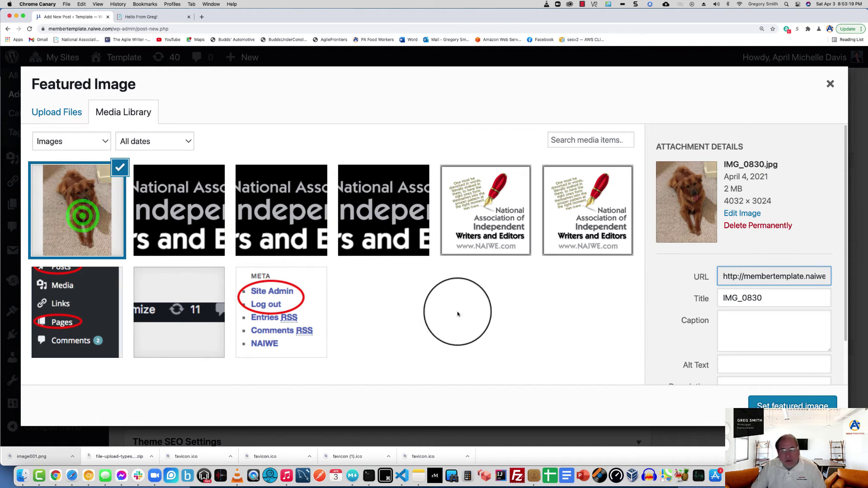
{"action": "left_click", "coordinate": [789, 405]}
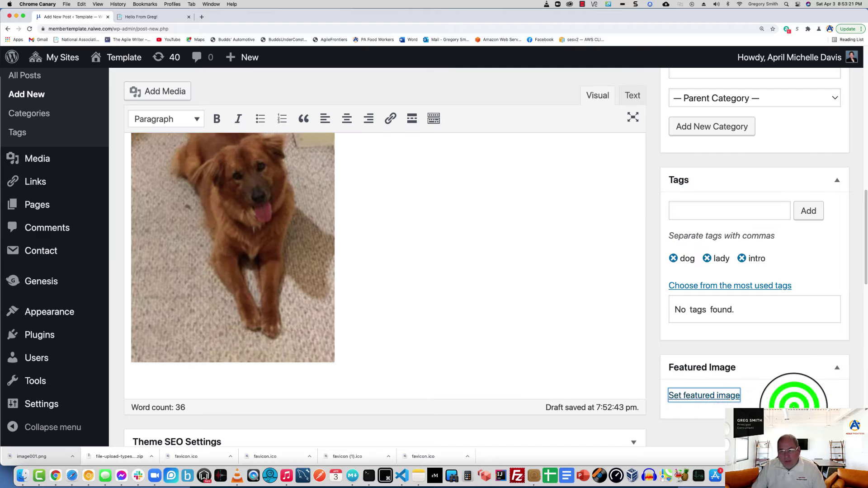
Publish the post immediately with public visibility
{"action": "scroll", "coordinate": [608, 329], "scroll_direction": "up", "scroll_amount": 15}
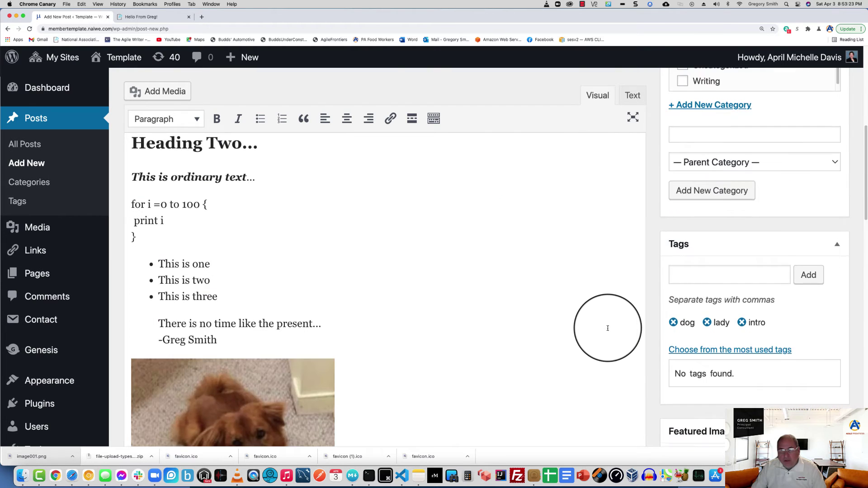
{"action": "scroll", "coordinate": [606, 330], "scroll_direction": "up", "scroll_amount": 2}
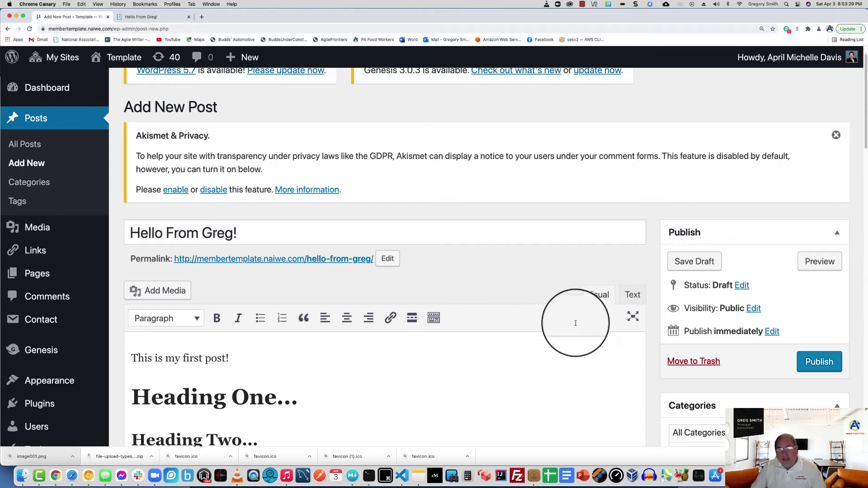
{"action": "left_click", "coordinate": [809, 367]}
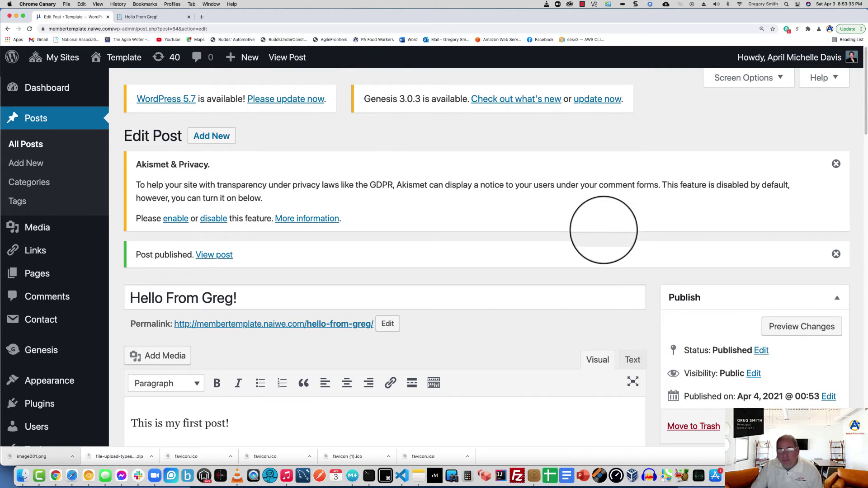
View the published post on the site's home page, from its title down to the dog photo
{"action": "left_click", "coordinate": [154, 18]}
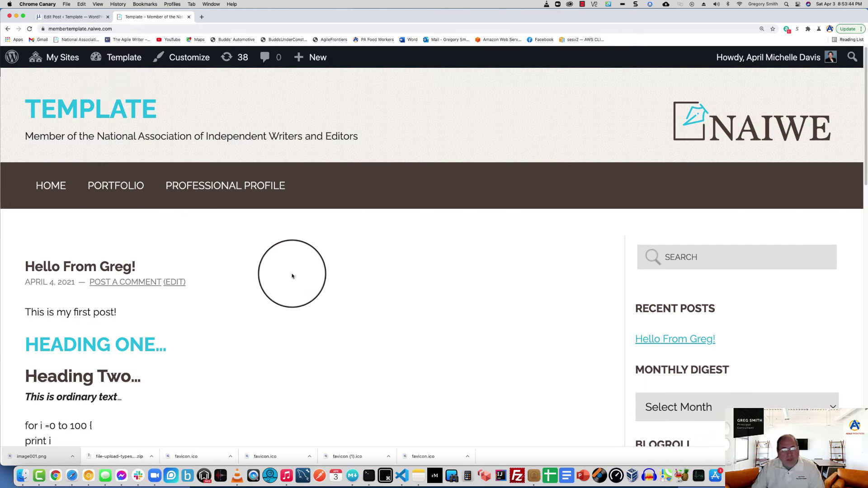
{"action": "scroll", "coordinate": [283, 277], "scroll_direction": "down", "scroll_amount": 1}
{"action": "scroll", "coordinate": [283, 277], "scroll_direction": "down", "scroll_amount": 3}
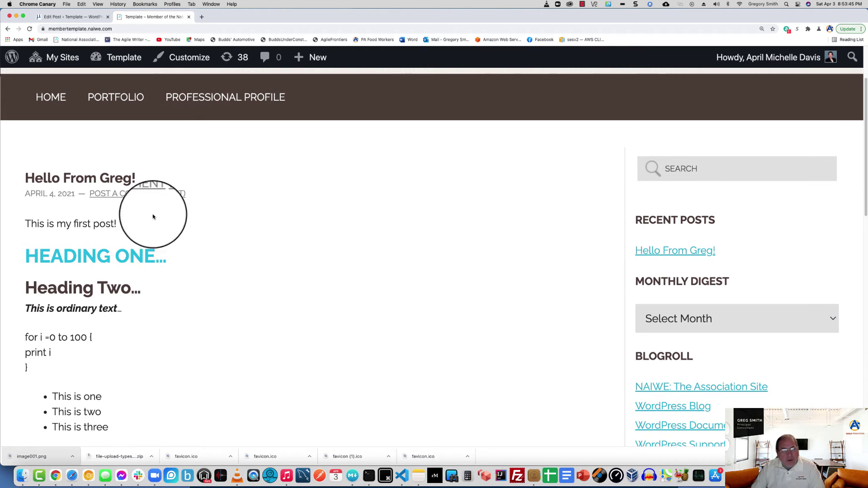
{"action": "scroll", "coordinate": [137, 289], "scroll_direction": "down", "scroll_amount": 5}
{"action": "scroll", "coordinate": [138, 289], "scroll_direction": "down", "scroll_amount": 10}
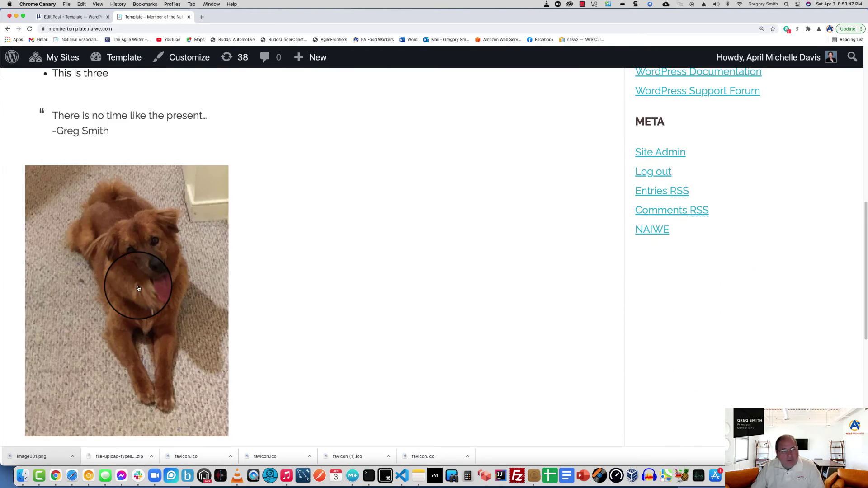
Open the April 2021 archive from the site's monthly digest and look through the post listed there
{"action": "scroll", "coordinate": [137, 278], "scroll_direction": "up", "scroll_amount": 6}
{"action": "scroll", "coordinate": [138, 281], "scroll_direction": "up", "scroll_amount": 8}
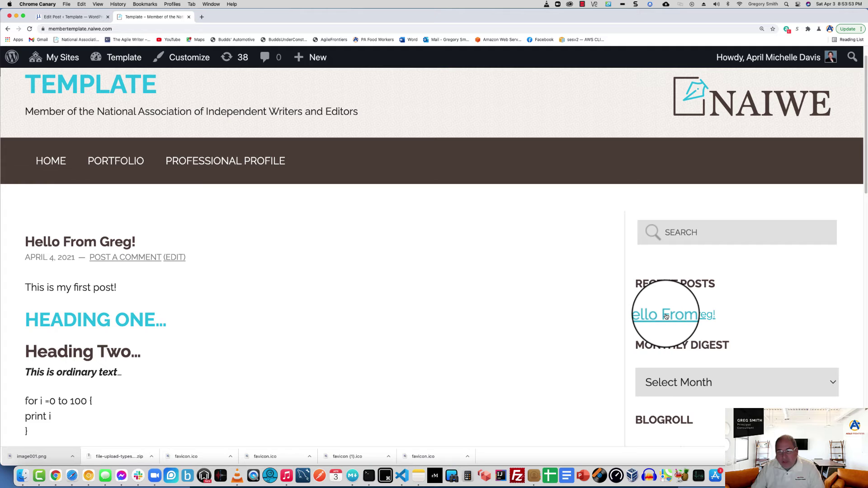
{"action": "scroll", "coordinate": [665, 312], "scroll_direction": "down", "scroll_amount": 5}
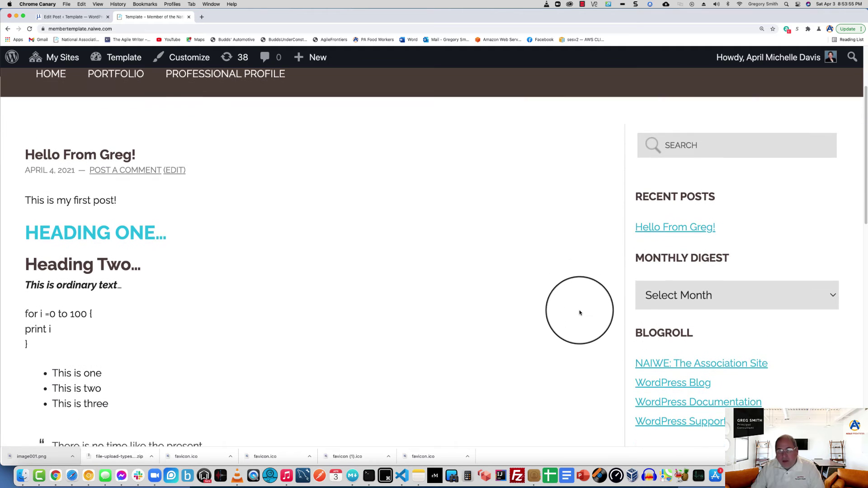
{"action": "left_click", "coordinate": [670, 296]}
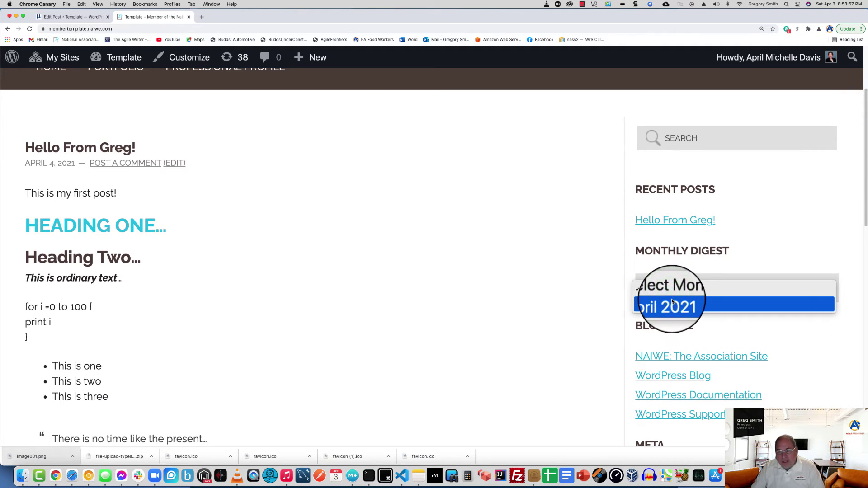
{"action": "left_click", "coordinate": [673, 301]}
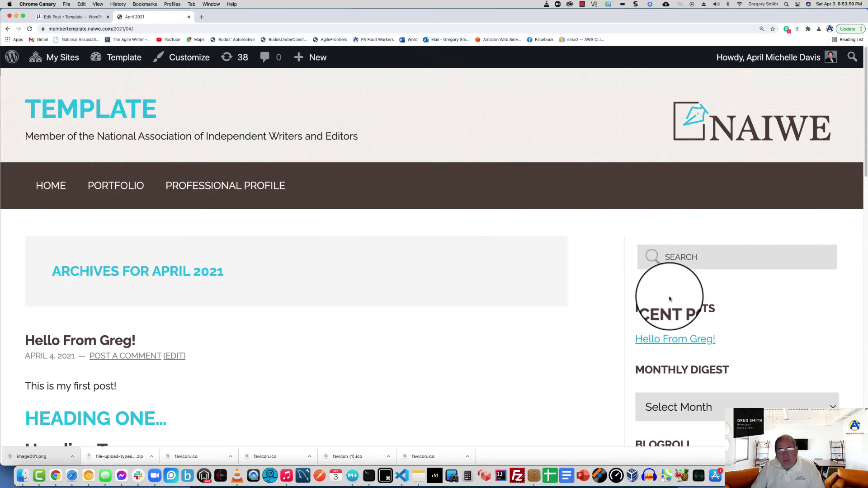
{"action": "scroll", "coordinate": [583, 309], "scroll_direction": "down", "scroll_amount": 15}
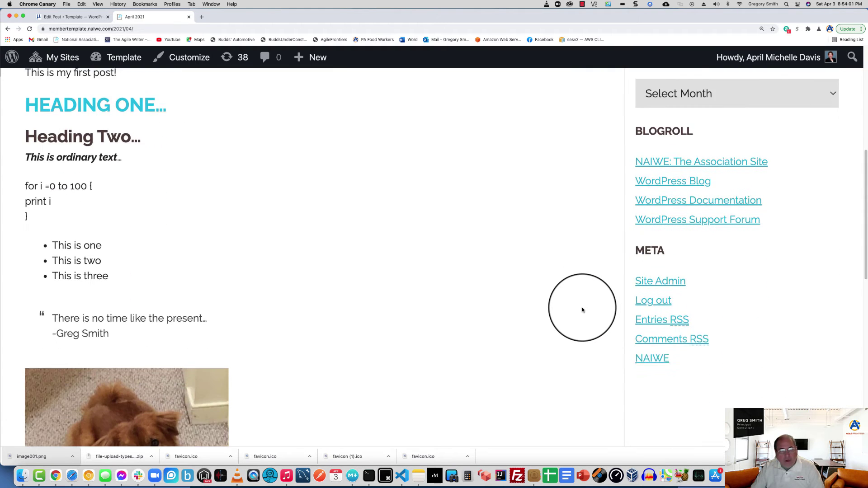
{"action": "scroll", "coordinate": [583, 309], "scroll_direction": "up", "scroll_amount": 3}
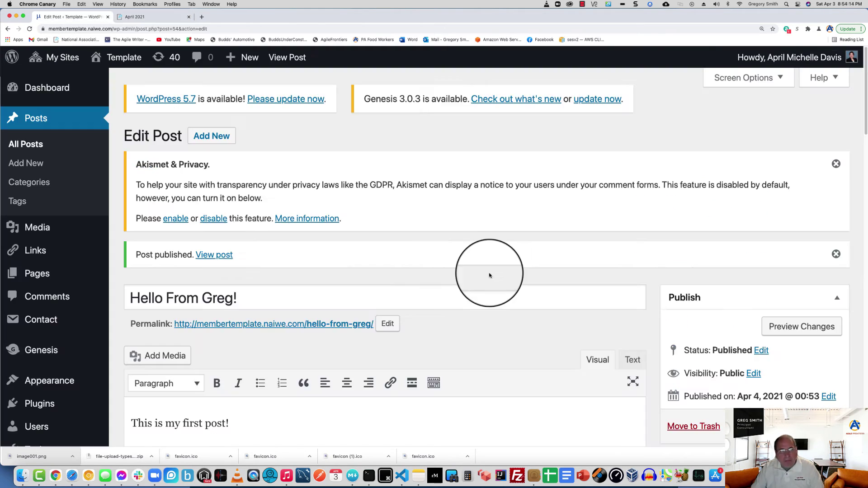
Review the list of all posts in the dashboard, including categories and tags, and check the site's category list
{"action": "left_click", "coordinate": [24, 148]}
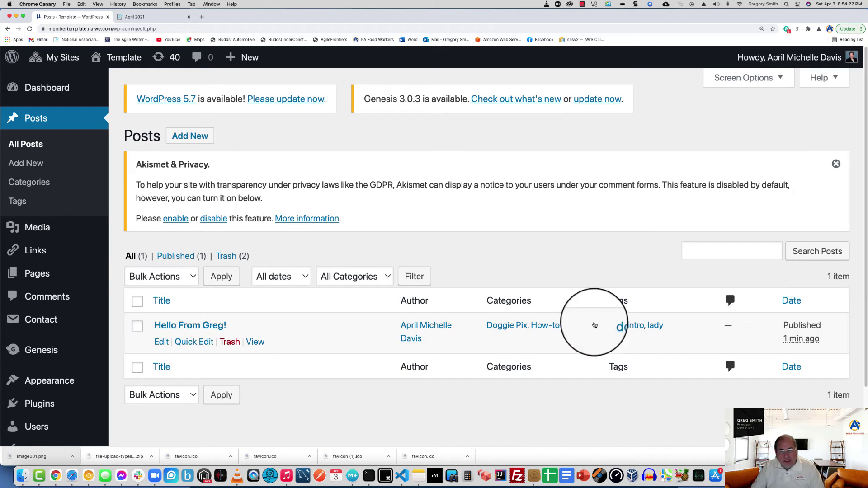
{"action": "left_click", "coordinate": [30, 185]}
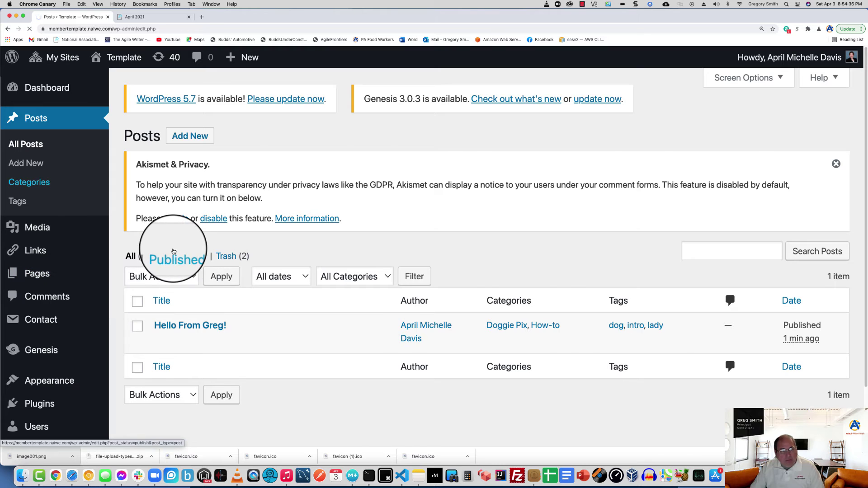
{"action": "scroll", "coordinate": [307, 308], "scroll_direction": "down", "scroll_amount": 2}
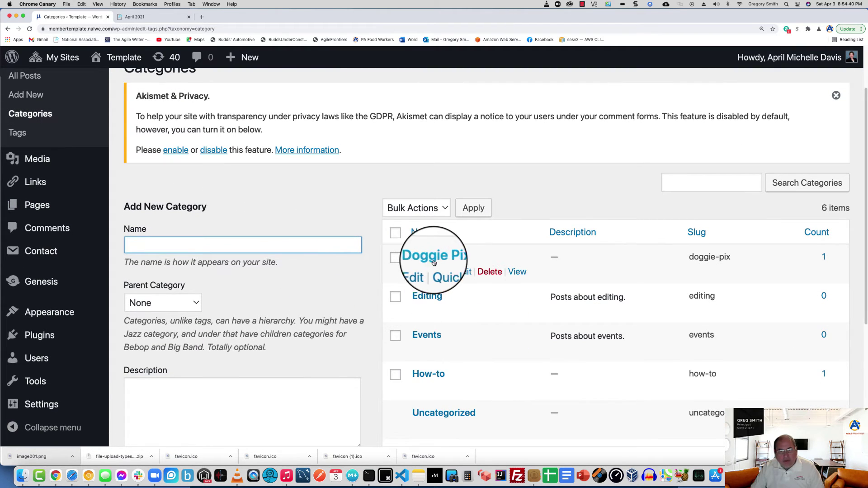
{"action": "scroll", "coordinate": [416, 272], "scroll_direction": "down", "scroll_amount": 2}
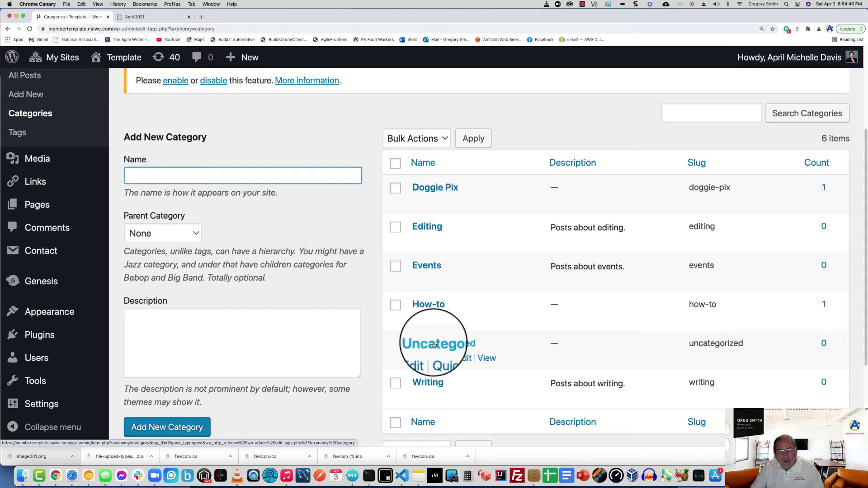
{"action": "scroll", "coordinate": [212, 226], "scroll_direction": "up", "scroll_amount": 4}
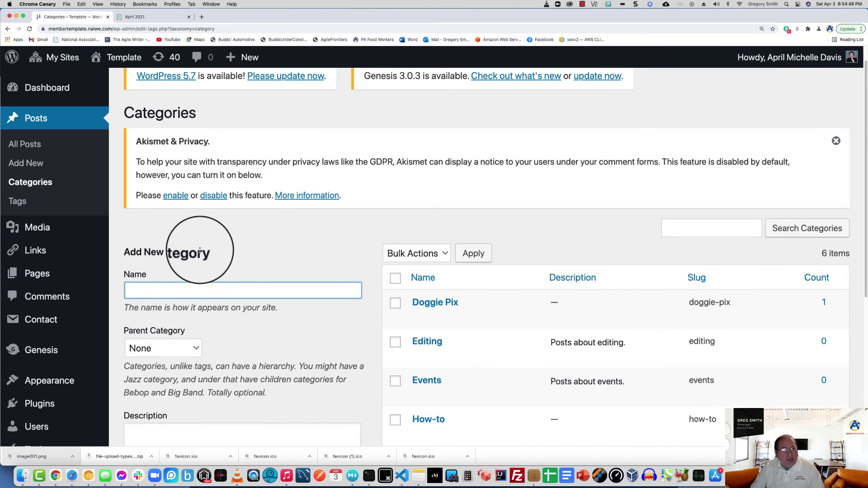
Create a post "My First Book Signing!" reading "I'll be at the Barnes & Noble June 1st, 2021 from 6pm-7pm signing my seminal work, "Agile Writer: Method""
{"action": "left_click", "coordinate": [20, 162]}
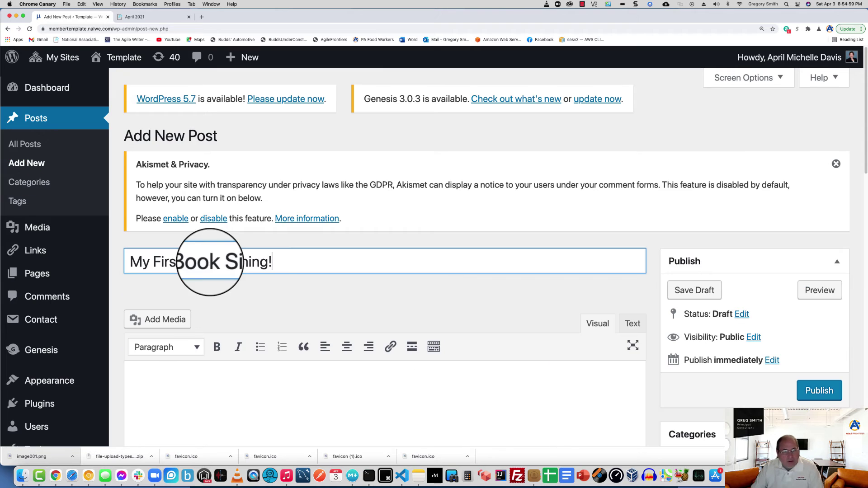
{"action": "scroll", "coordinate": [258, 252], "scroll_direction": "down", "scroll_amount": 3}
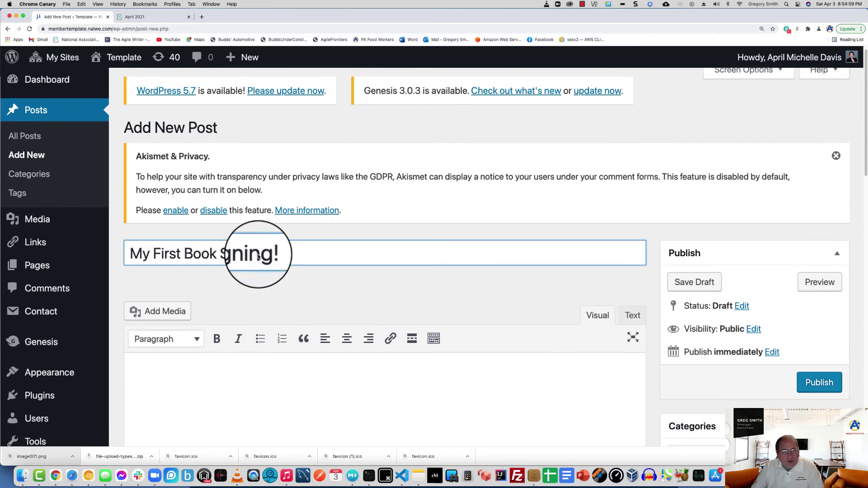
{"action": "left_click", "coordinate": [252, 346]}
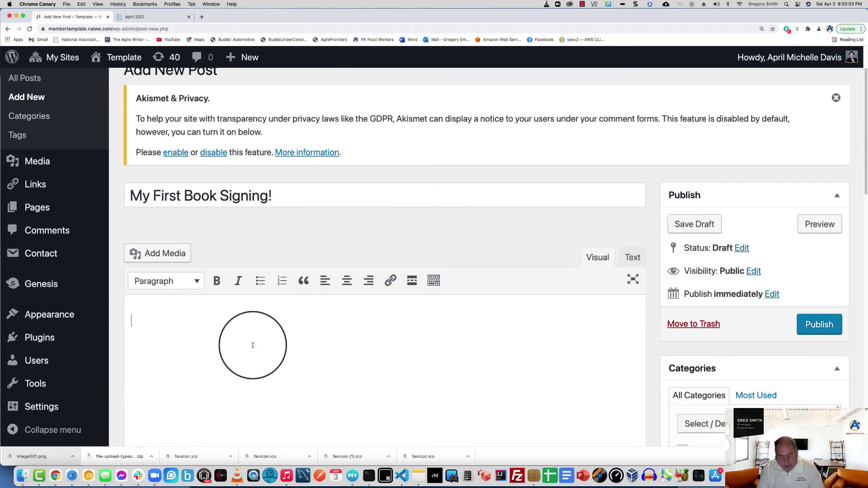
{"action": "type", "text": "I'll be at th"}
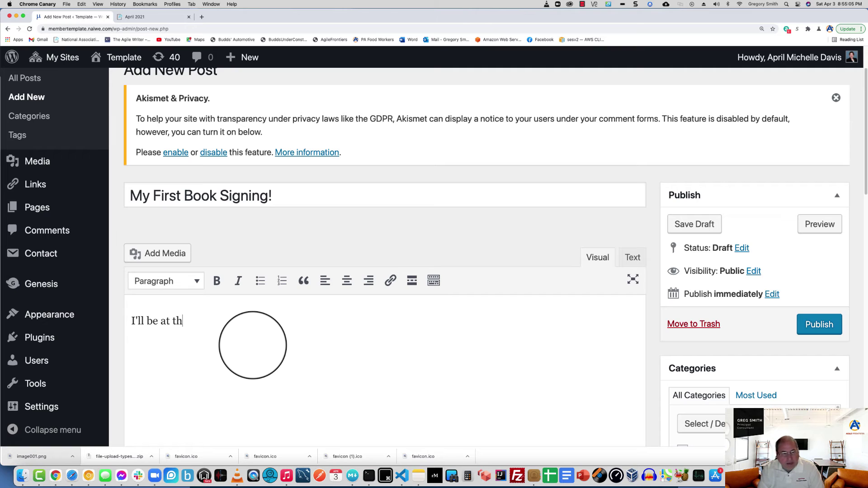
{"action": "type", "text": "e Bar"}
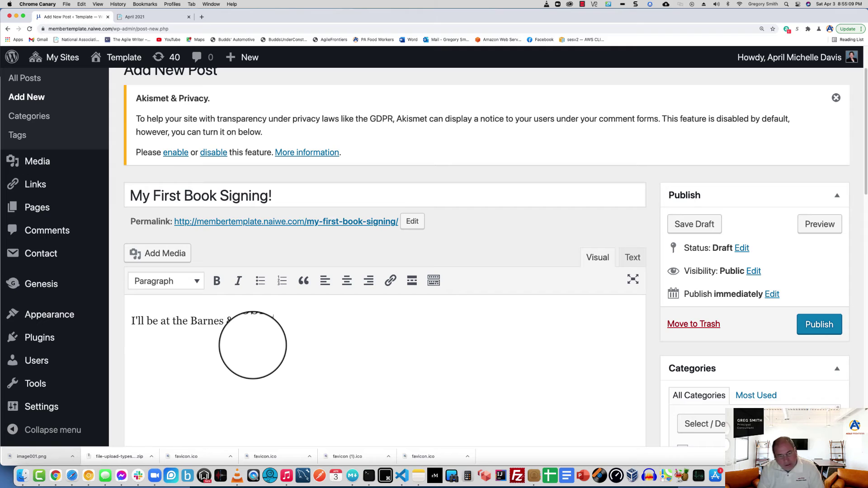
{"action": "type", "text": "nes & ne 1st, 2021 from 6pm-7pm signing my seminal work, \"Agile Writer: Method\""}
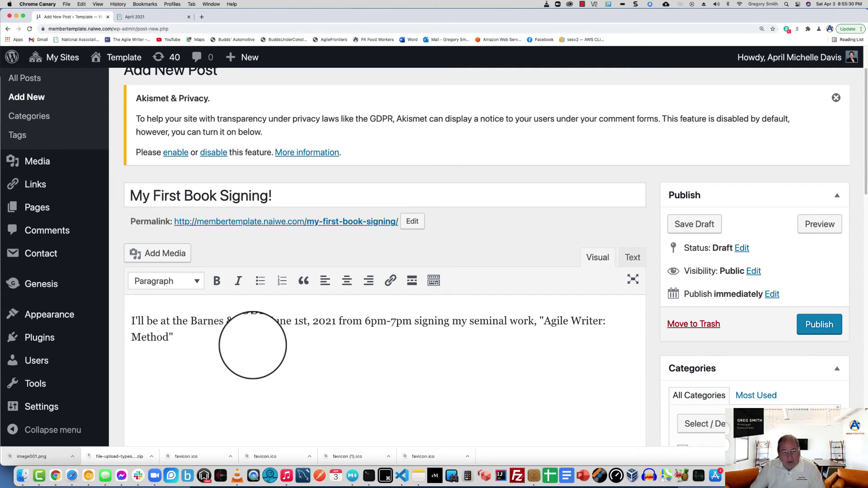
Upload the book cover image cover.jpg and insert it into the post at Medium size (199 × 300), linked to its media file
{"action": "scroll", "coordinate": [283, 332], "scroll_direction": "down", "scroll_amount": 10}
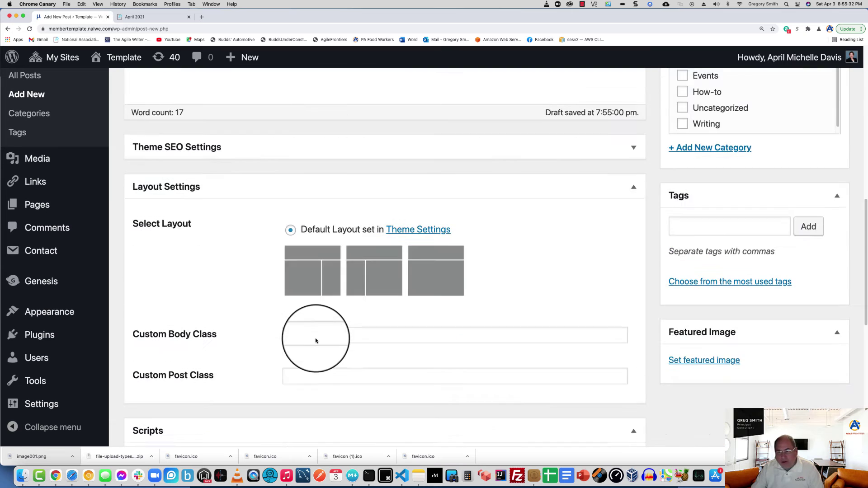
{"action": "scroll", "coordinate": [569, 261], "scroll_direction": "up", "scroll_amount": 10}
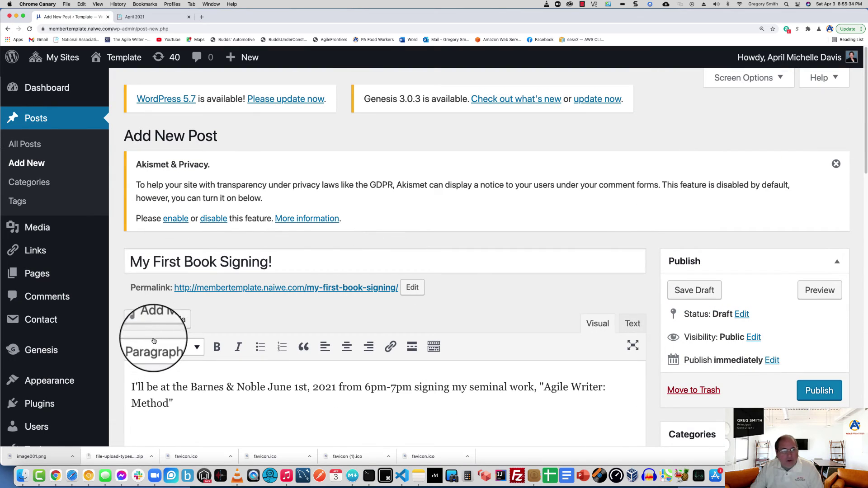
{"action": "left_click", "coordinate": [154, 321]}
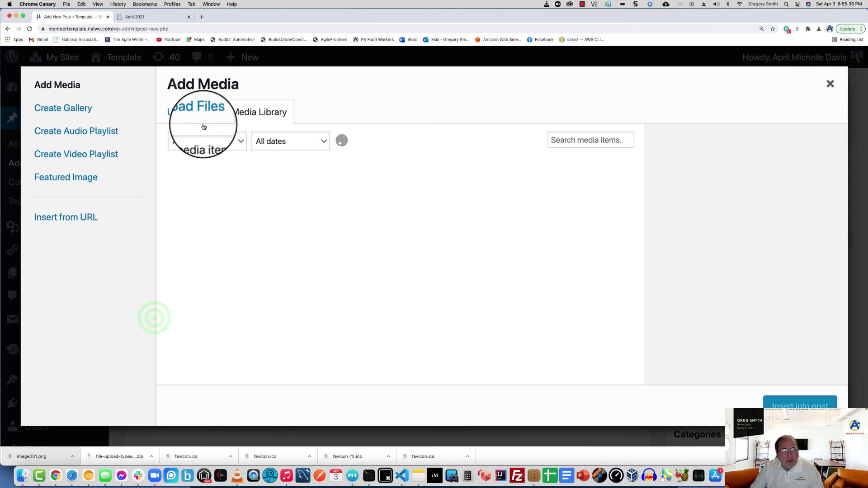
{"action": "left_click", "coordinate": [203, 117]}
{"action": "left_click", "coordinate": [498, 274]}
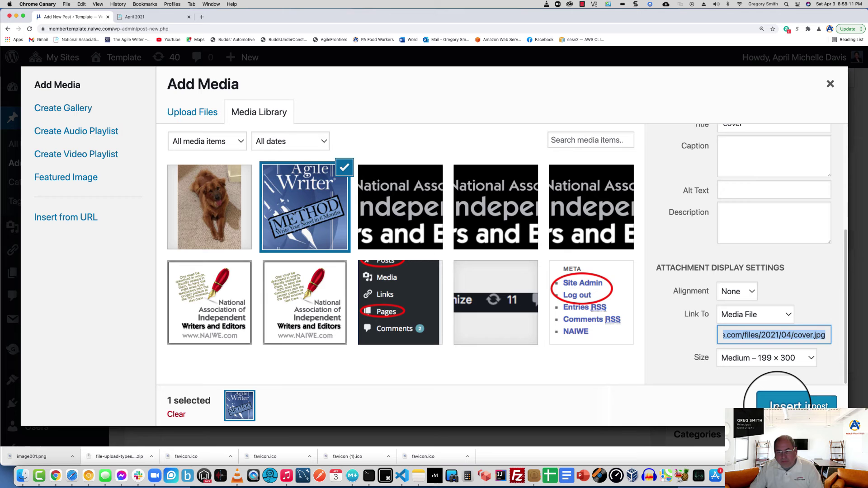
{"action": "left_click", "coordinate": [800, 407]}
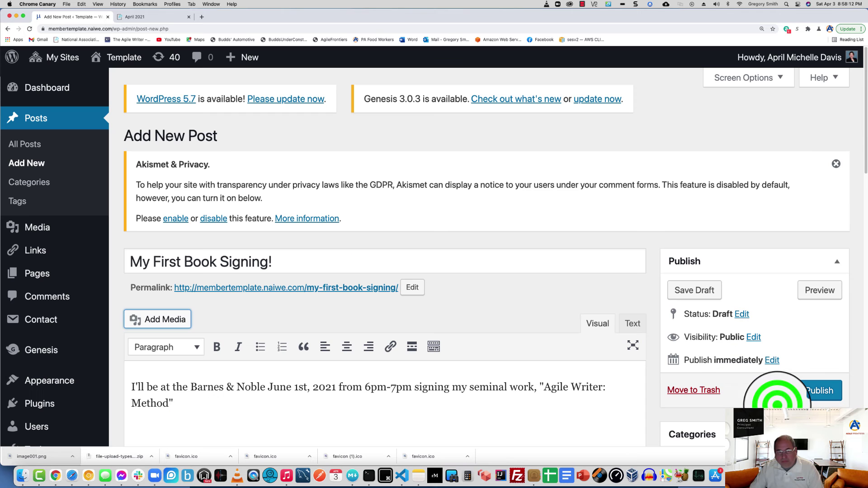
{"action": "scroll", "coordinate": [522, 379], "scroll_direction": "down", "scroll_amount": 5}
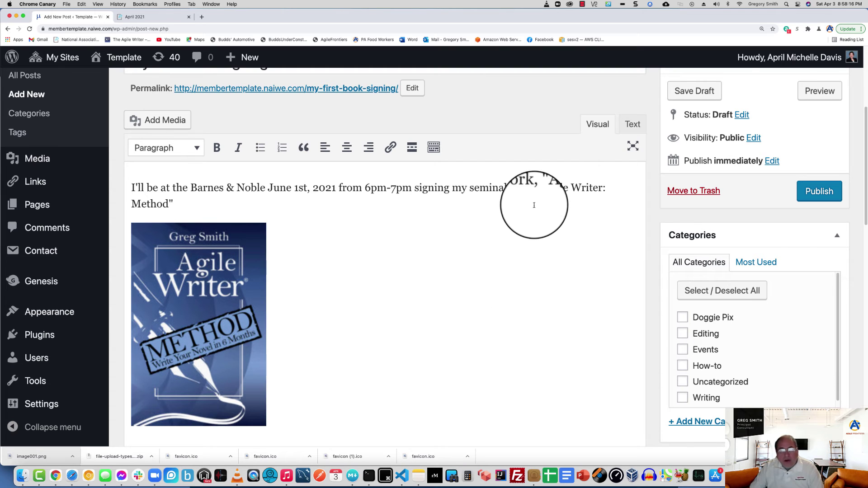
{"action": "left_click_drag", "start_coordinate": [544, 188], "coordinate": [168, 198]}
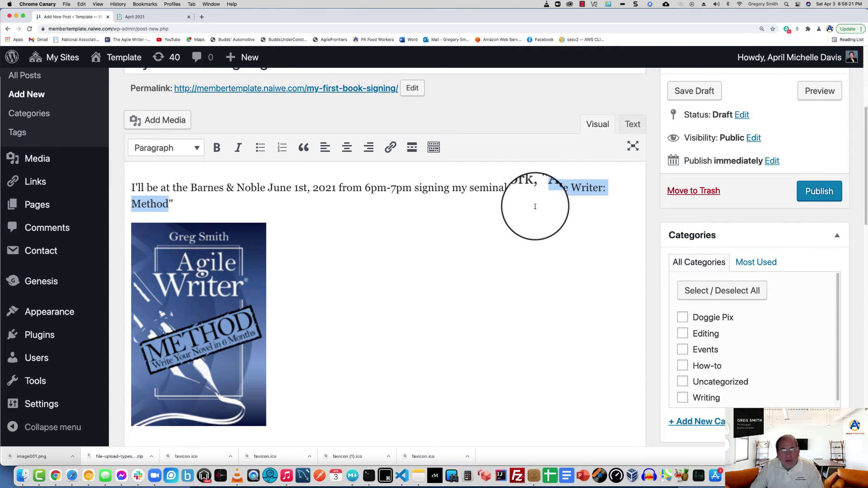
{"action": "left_click", "coordinate": [391, 147]}
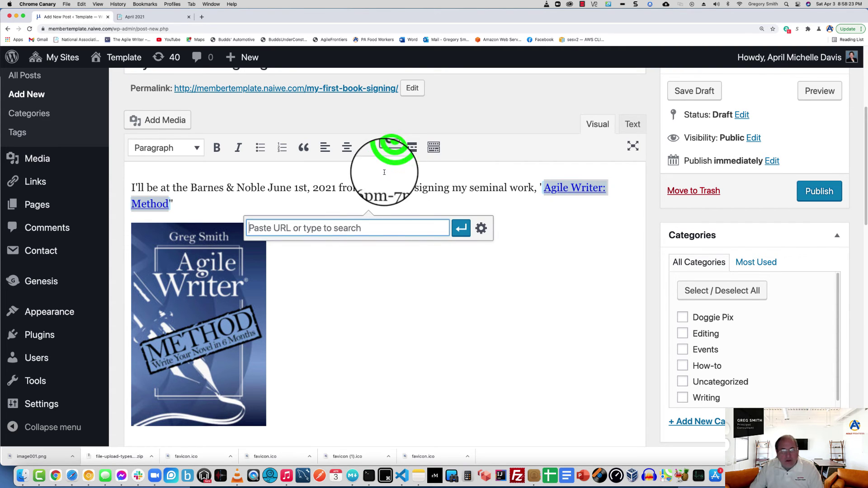
{"action": "left_click", "coordinate": [369, 226]}
{"action": "type", "text": "https://agilenovel.com"}
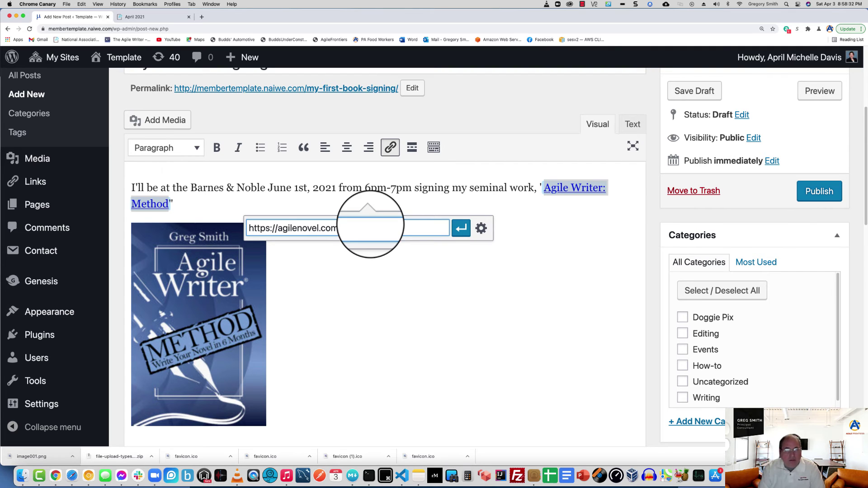
{"action": "left_click", "coordinate": [461, 227]}
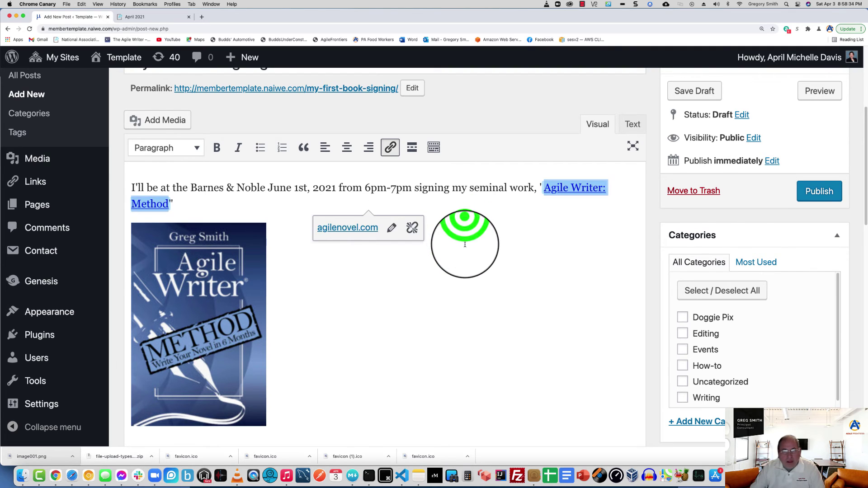
{"action": "left_click", "coordinate": [465, 244]}
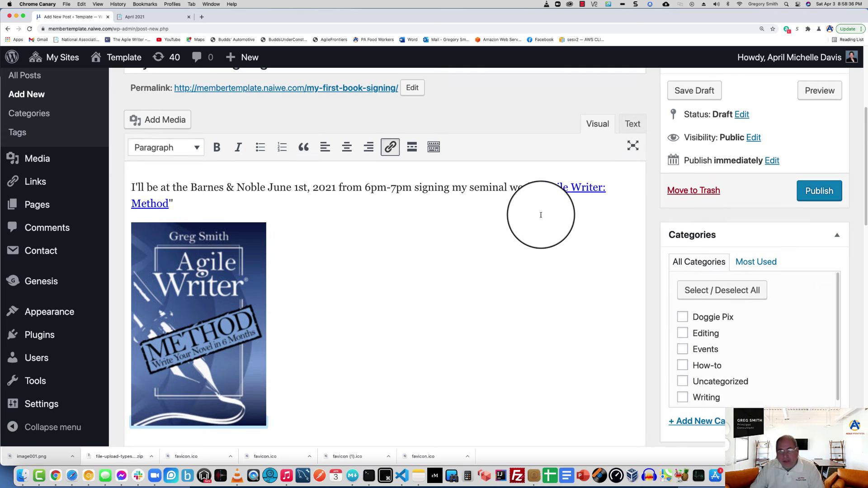
Set the book cover cover.jpg from the media library as the post's featured image
{"action": "scroll", "coordinate": [541, 215], "scroll_direction": "down", "scroll_amount": 10}
{"action": "left_click", "coordinate": [678, 216]}
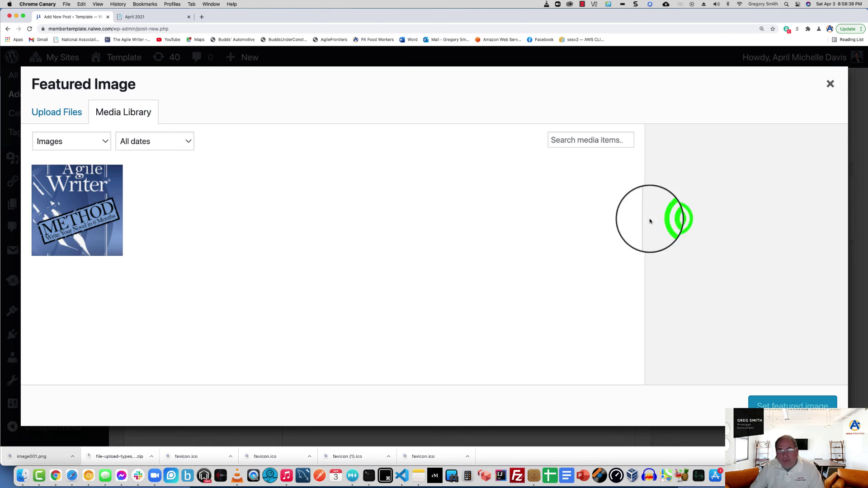
{"action": "left_click", "coordinate": [80, 194]}
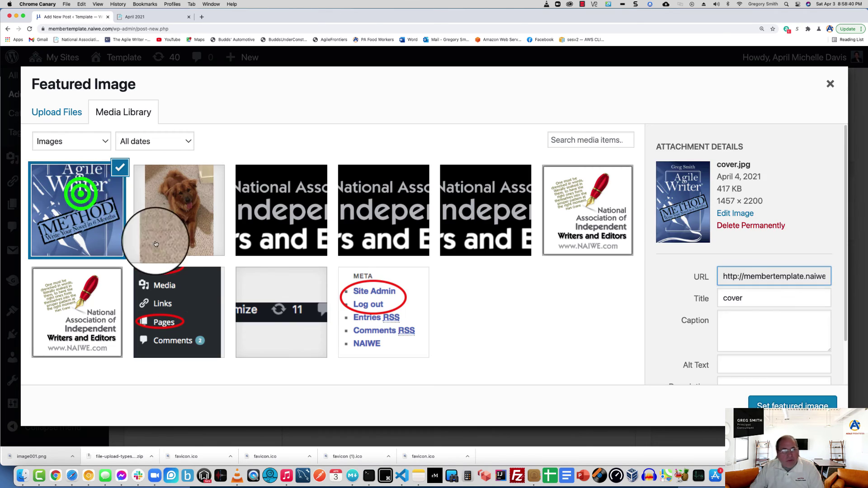
{"action": "left_click", "coordinate": [769, 406]}
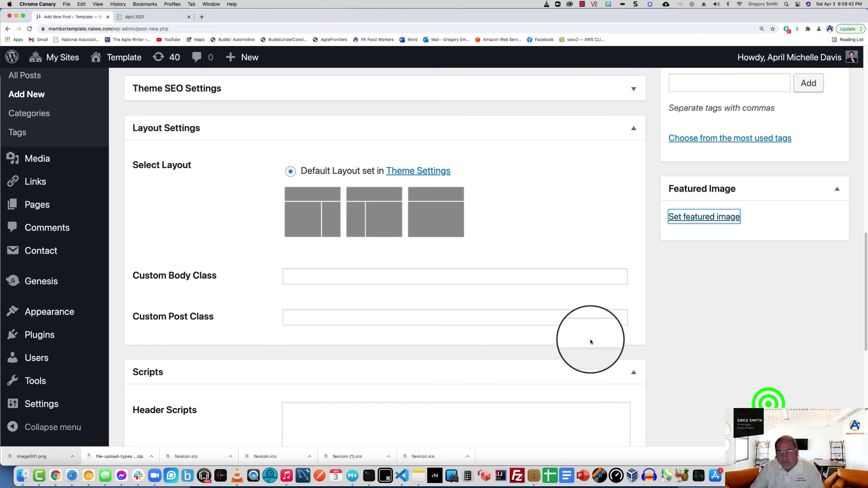
Assign the book signing post to the existing Writing category and to two new categories named Publishing and Signings
{"action": "scroll", "coordinate": [571, 323], "scroll_direction": "up", "scroll_amount": 10}
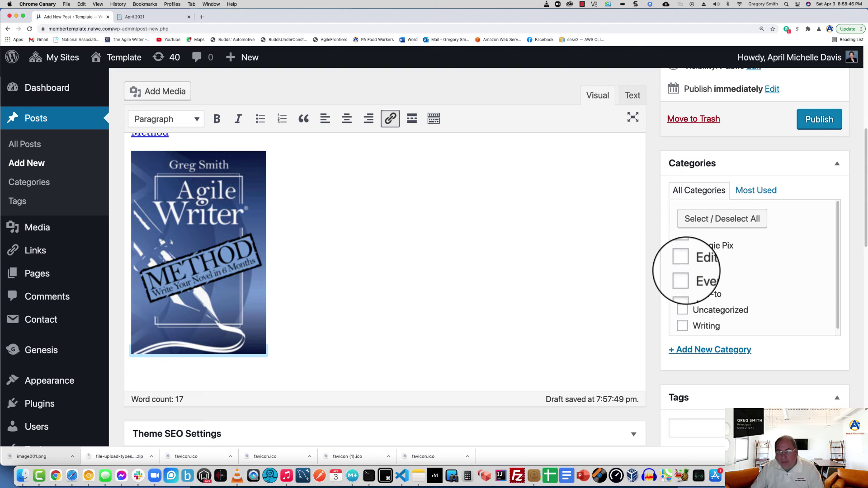
{"action": "left_click", "coordinate": [682, 324]}
{"action": "left_click", "coordinate": [699, 354]}
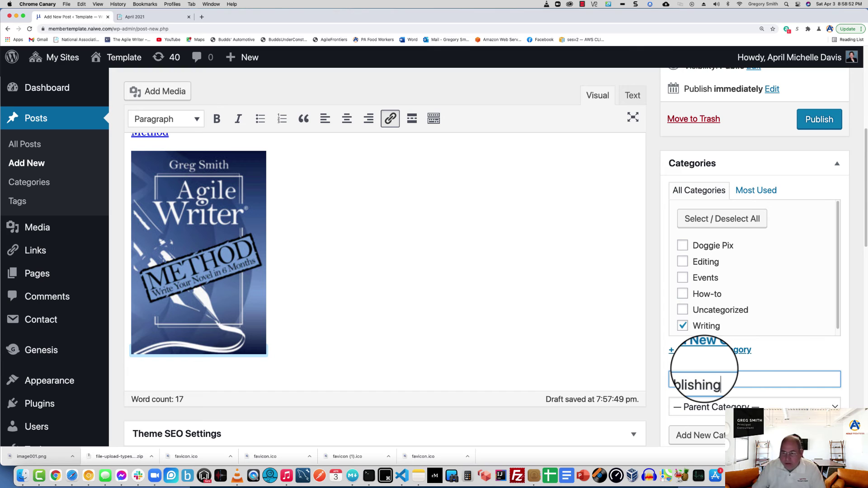
{"action": "left_click", "coordinate": [718, 427]}
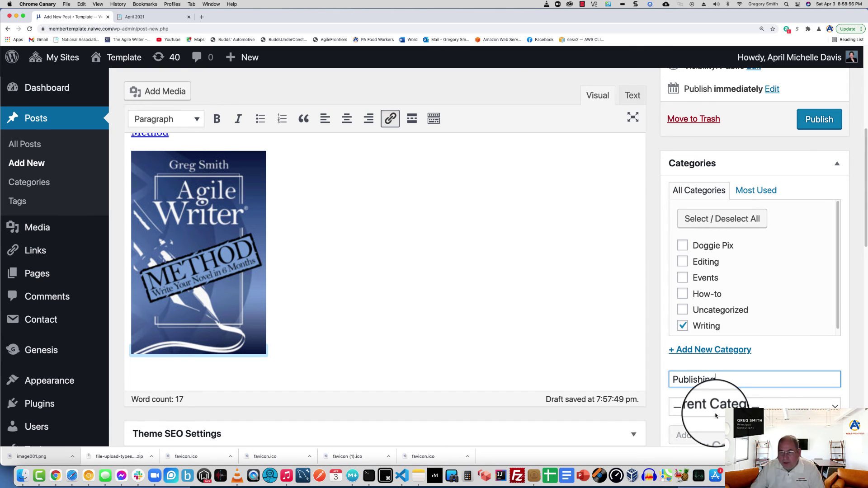
{"action": "left_click", "coordinate": [707, 382]}
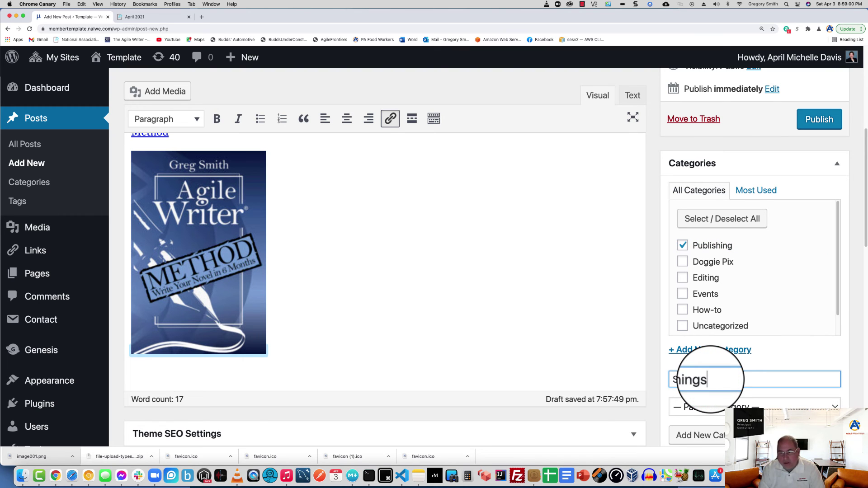
{"action": "type", "text": "Signings"}
{"action": "left_click", "coordinate": [708, 435]}
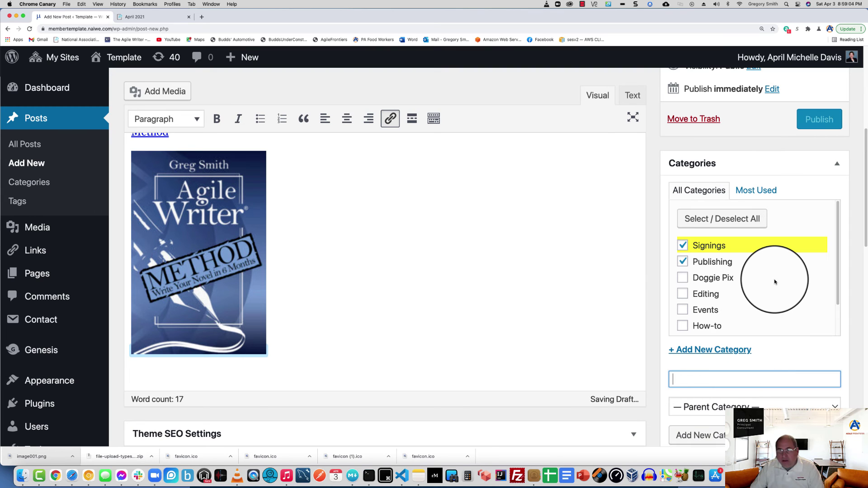
Publish the "My First Book Signing!" post immediately with public visibility
{"action": "scroll", "coordinate": [775, 281], "scroll_direction": "up", "scroll_amount": 3}
{"action": "scroll", "coordinate": [493, 283], "scroll_direction": "up", "scroll_amount": 5}
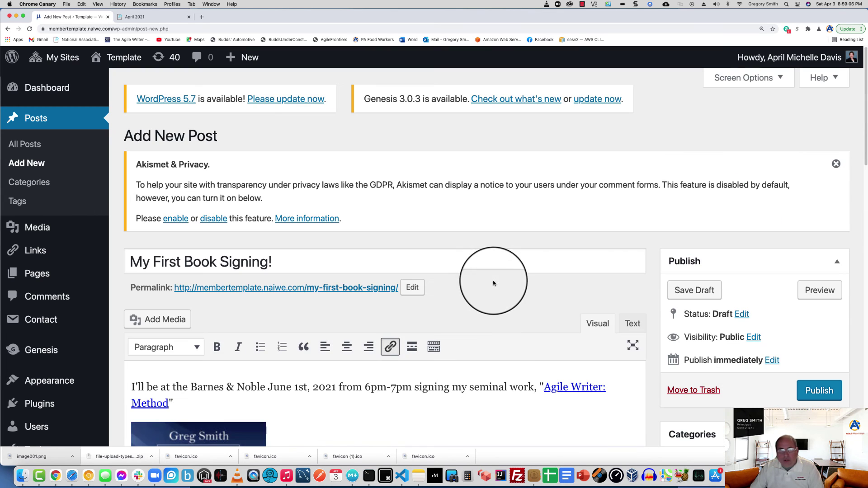
{"action": "left_click", "coordinate": [807, 391]}
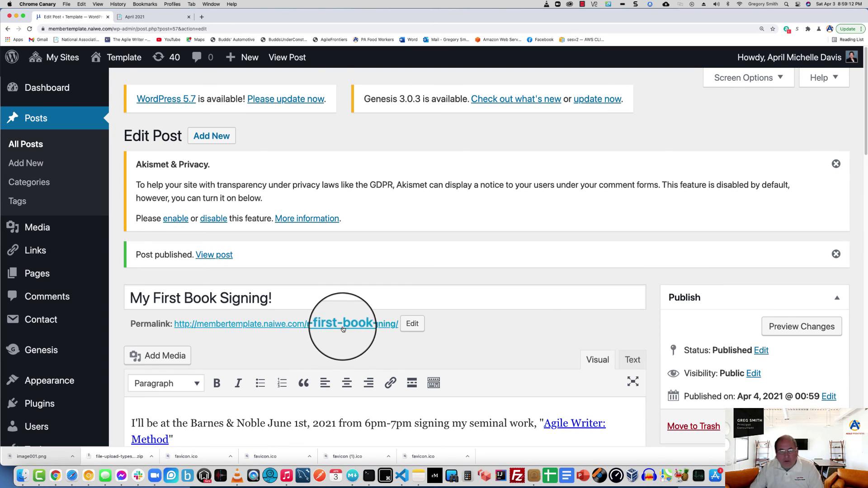
Open the published post's permalink in a new tab and check its text, link and cover image
{"action": "right_click", "coordinate": [343, 324]}
{"action": "left_click", "coordinate": [360, 331]}
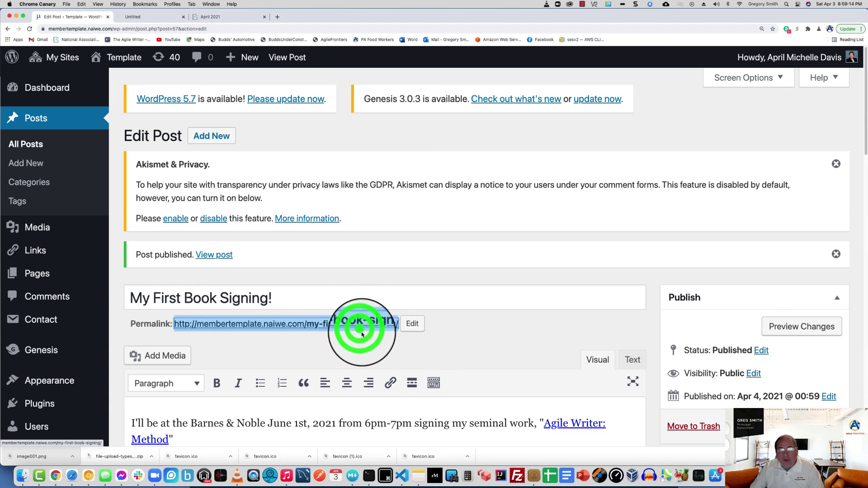
{"action": "left_click", "coordinate": [145, 17]}
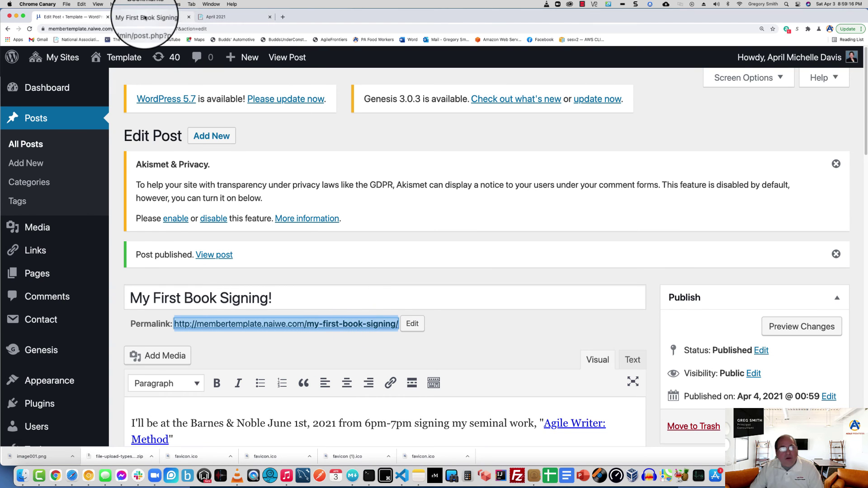
{"action": "scroll", "coordinate": [373, 230], "scroll_direction": "down", "scroll_amount": 3}
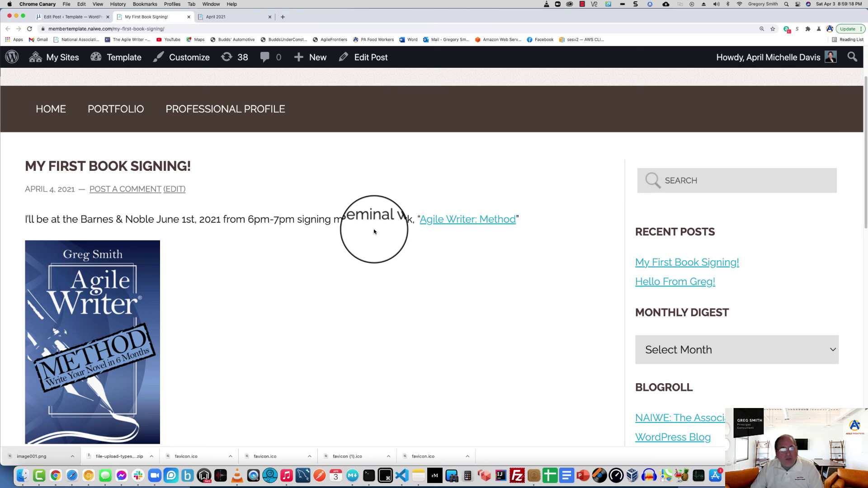
Go to the site's home page and review how both blog posts are listed, including their categories
{"action": "left_click", "coordinate": [49, 109]}
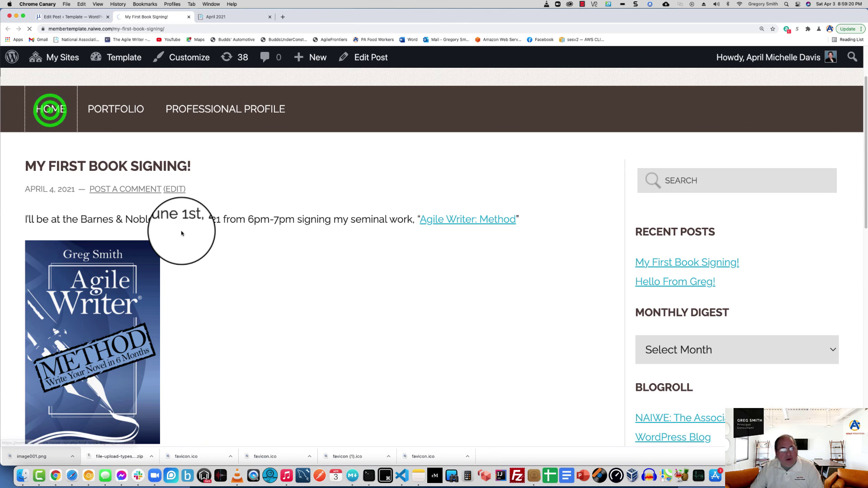
{"action": "scroll", "coordinate": [365, 243], "scroll_direction": "down", "scroll_amount": 4}
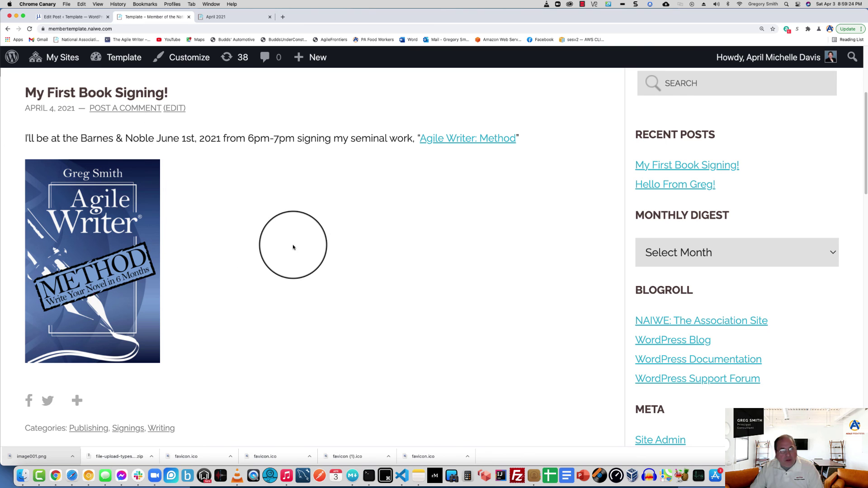
{"action": "scroll", "coordinate": [293, 247], "scroll_direction": "down", "scroll_amount": 8}
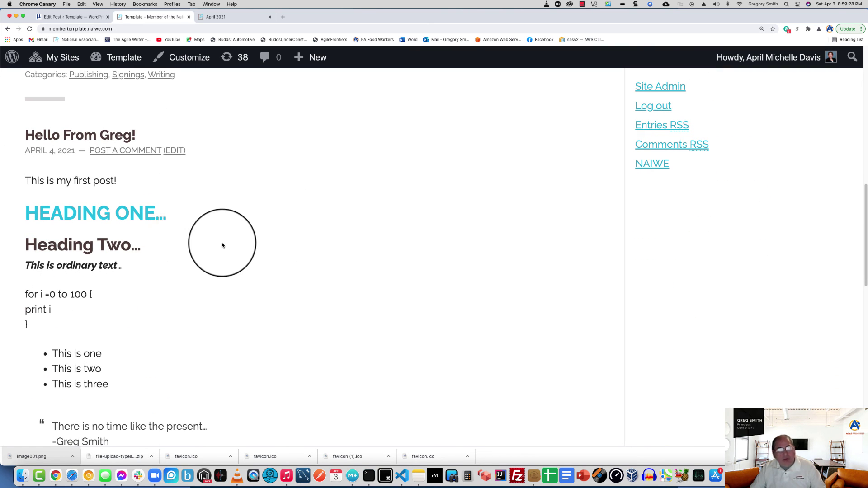
{"action": "scroll", "coordinate": [223, 244], "scroll_direction": "up", "scroll_amount": 10}
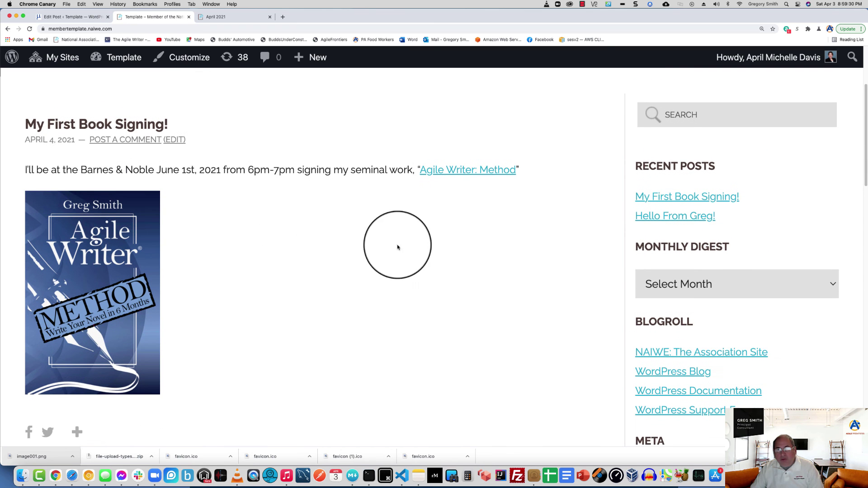